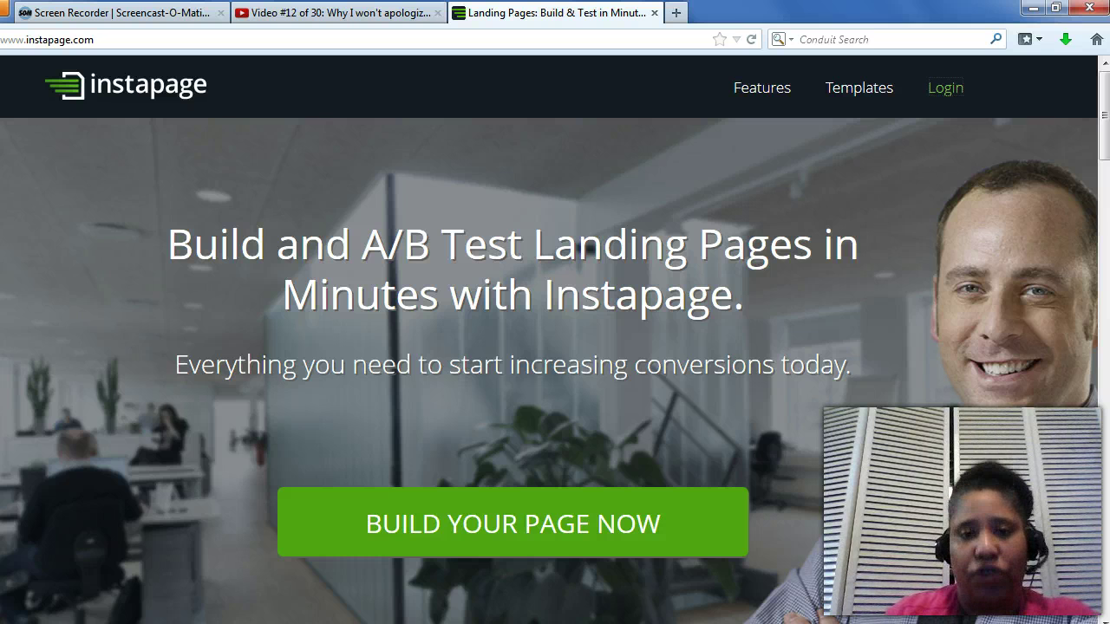
# Log in, view the live Digital Online Mastery Academy and Internet Leads and Traffic pages, then close them
pyautogui.click(945, 90)
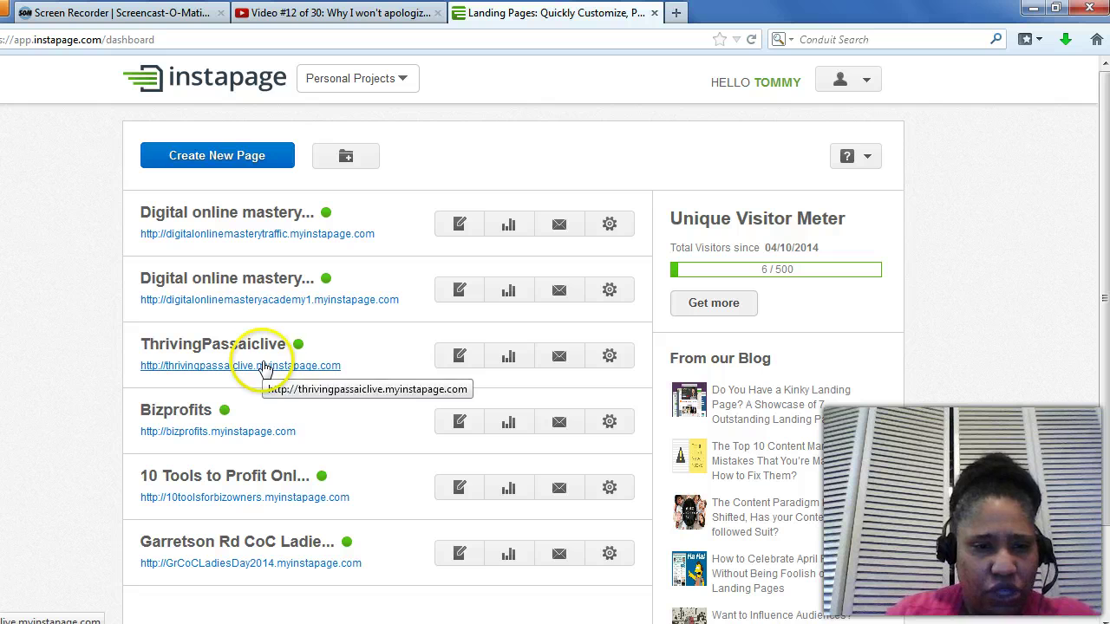
pyautogui.click(313, 309)
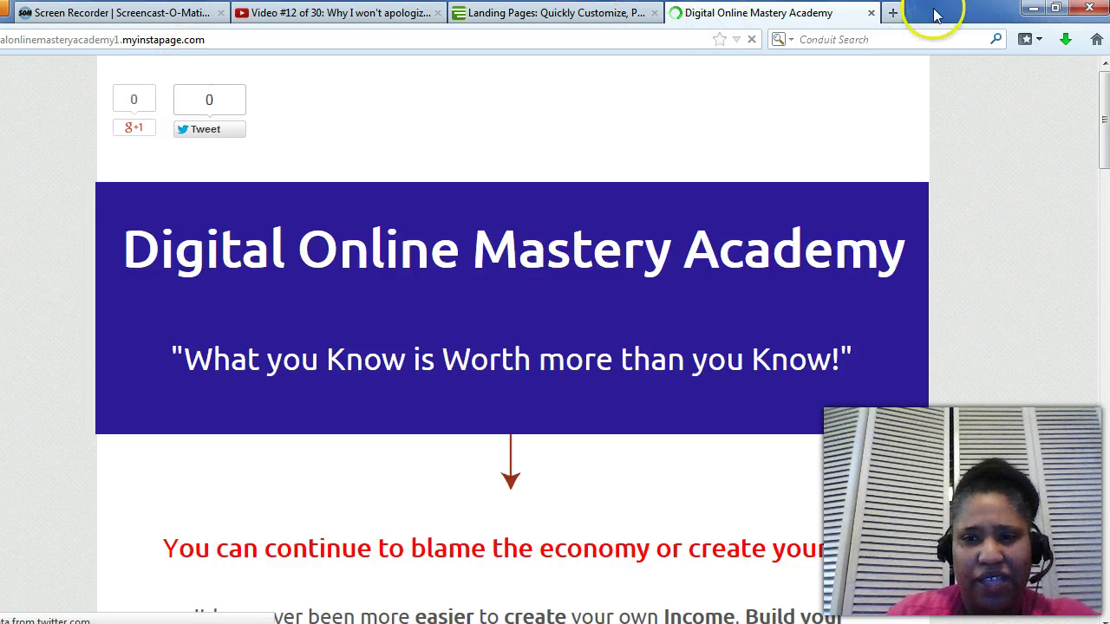
pyautogui.click(873, 13)
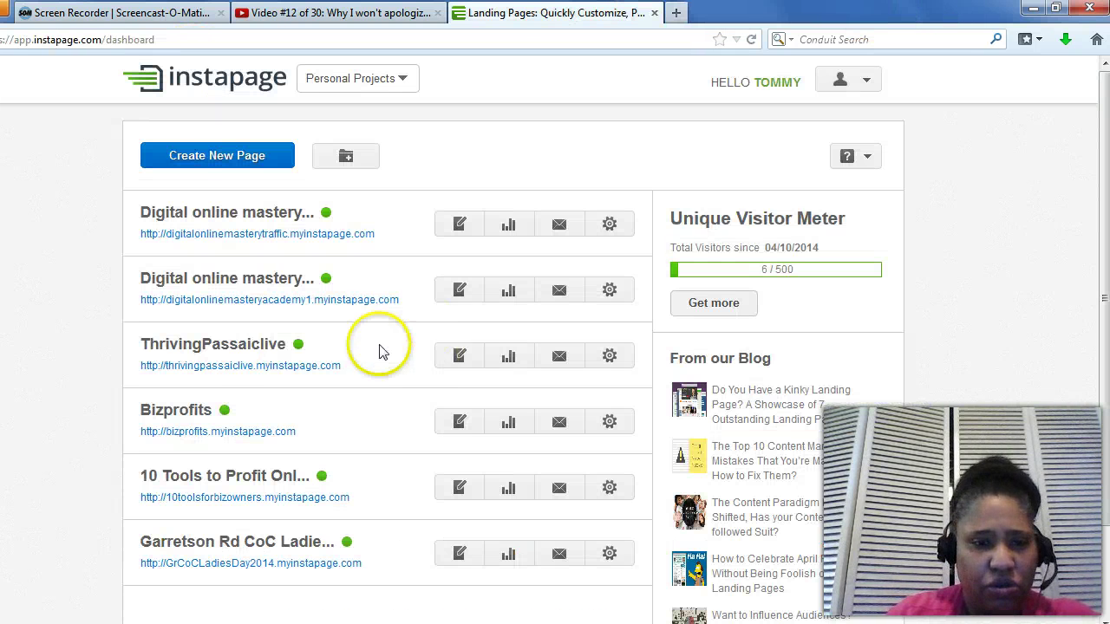
pyautogui.click(258, 232)
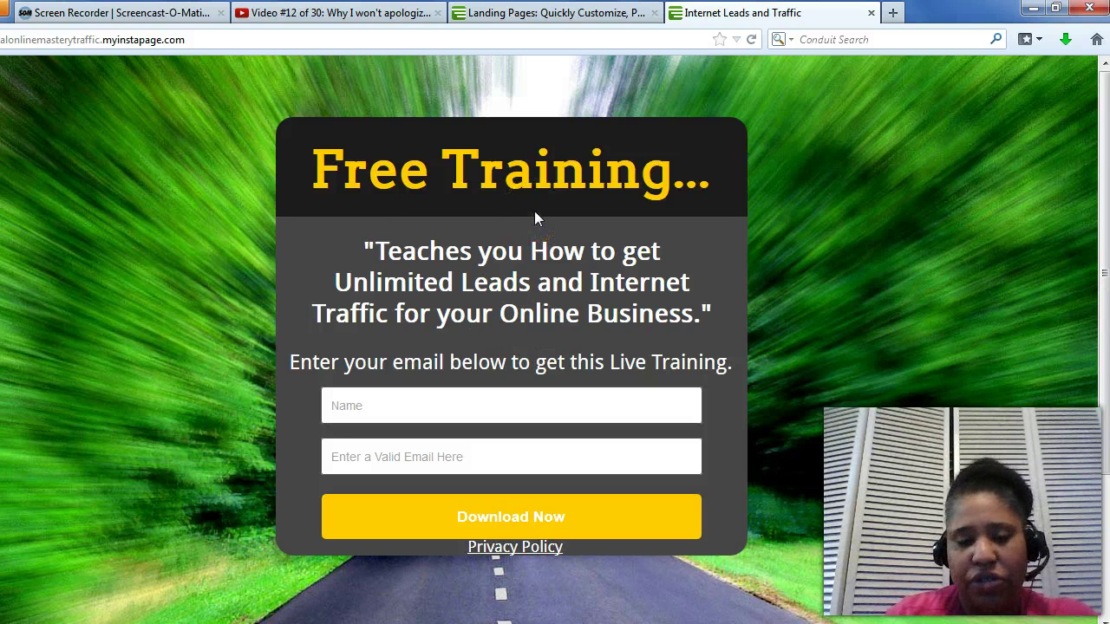
pyautogui.click(871, 13)
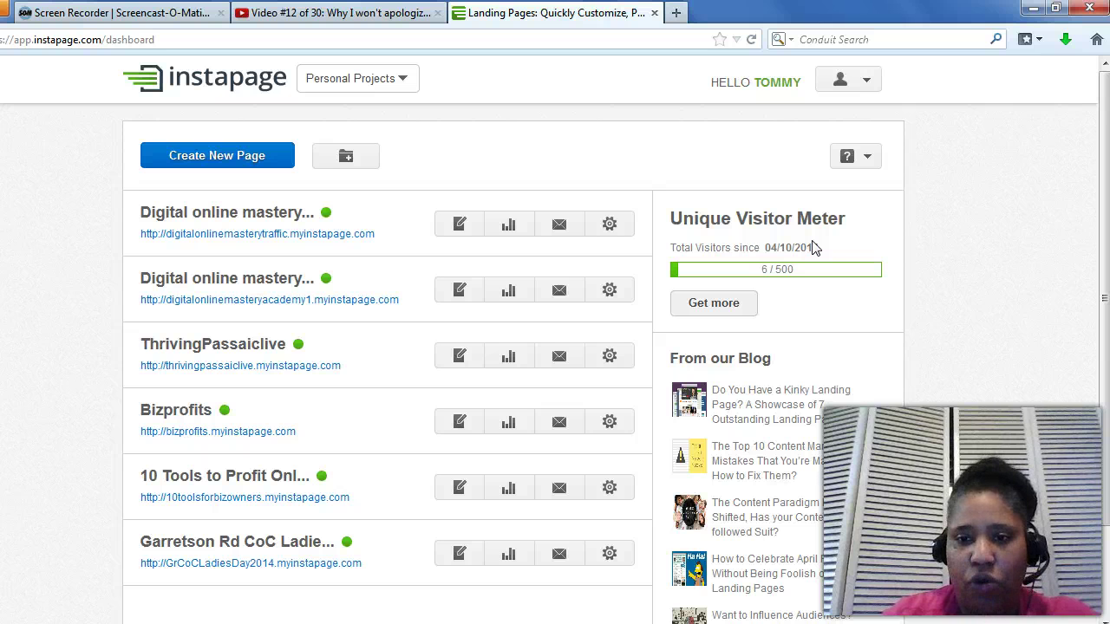
# Check the Unique Visitor Meter, scroll the dashboard, and start creating a new landing page
pyautogui.moveTo(777, 284)
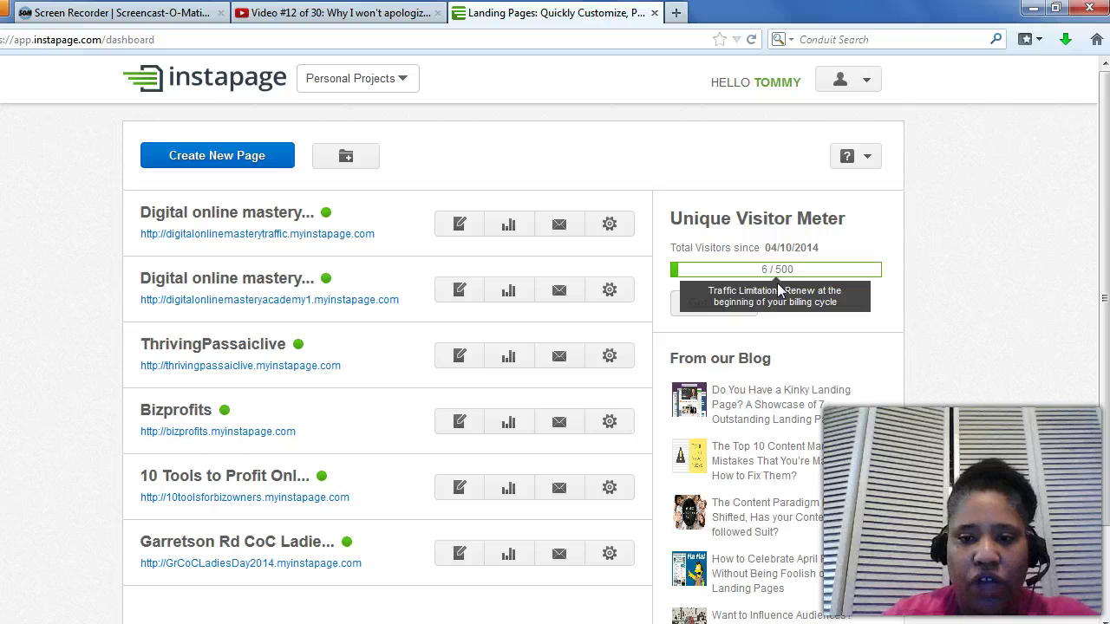
pyautogui.moveTo(769, 272)
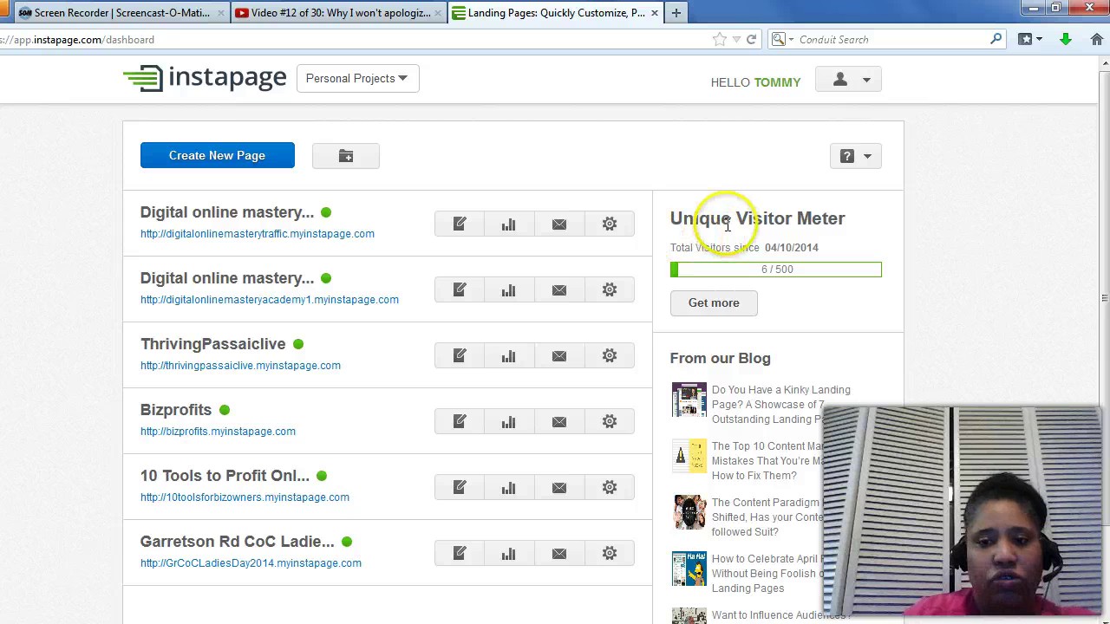
pyautogui.moveTo(1105, 232); pyautogui.dragTo(1097, 367)
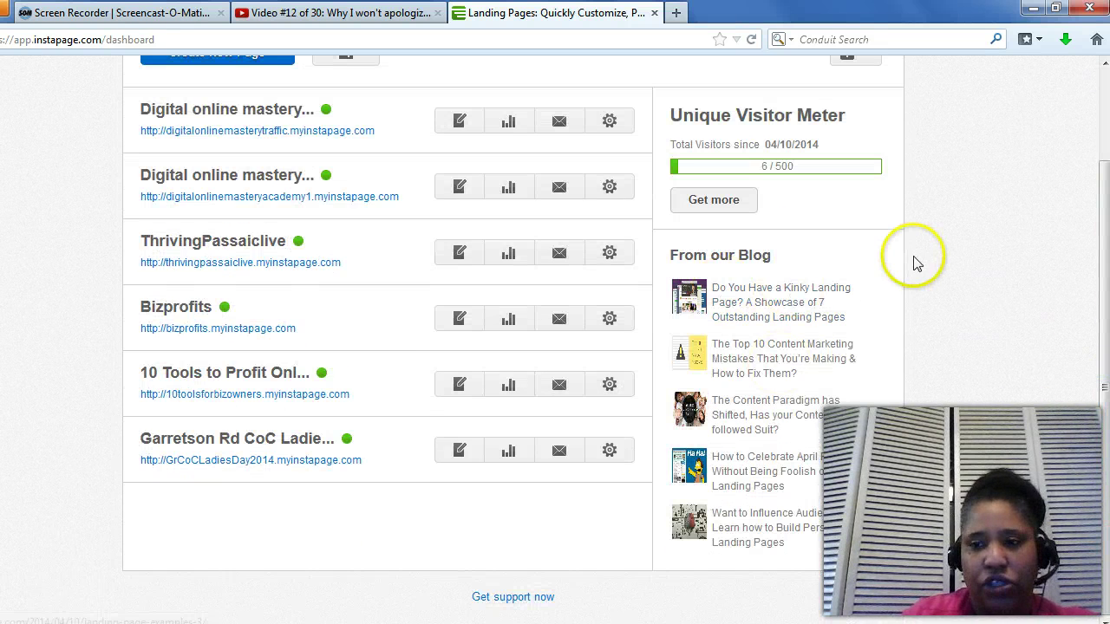
pyautogui.click(1103, 83)
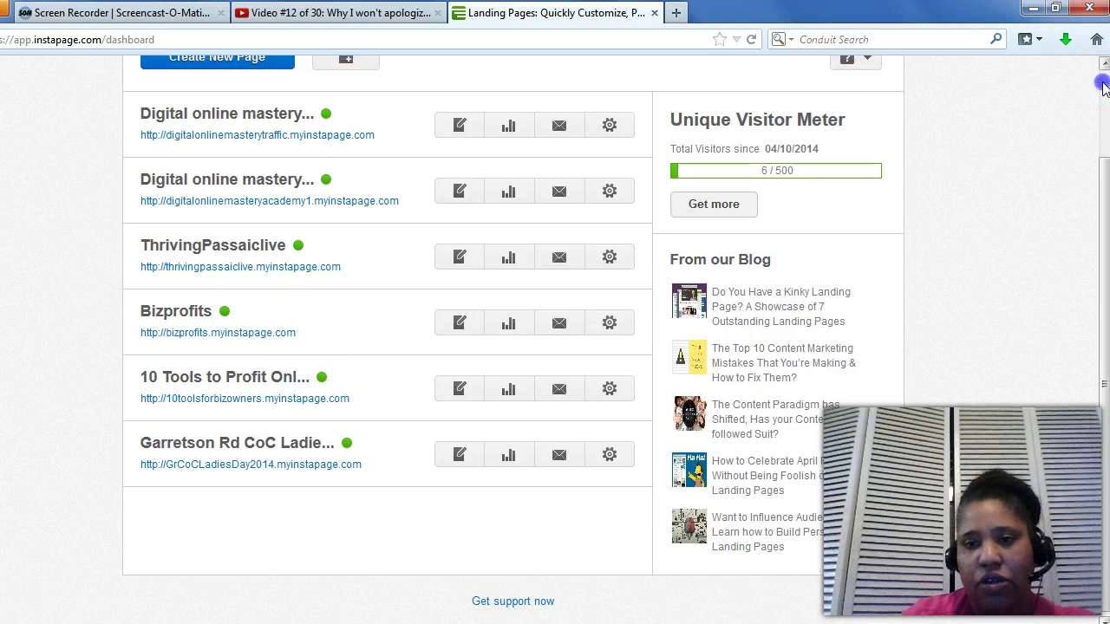
pyautogui.click(192, 165)
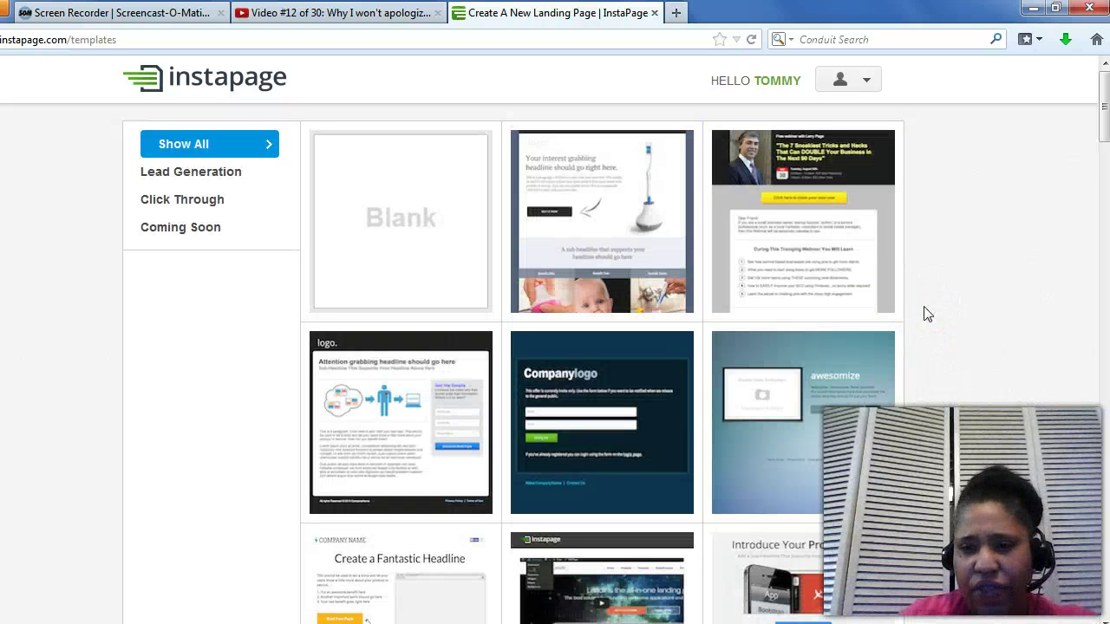
pyautogui.moveTo(1103, 113)
pyautogui.mouseDown()
pyautogui.moveTo(1105, 440)
pyautogui.moveTo(1106, 117)
pyautogui.mouseUp()
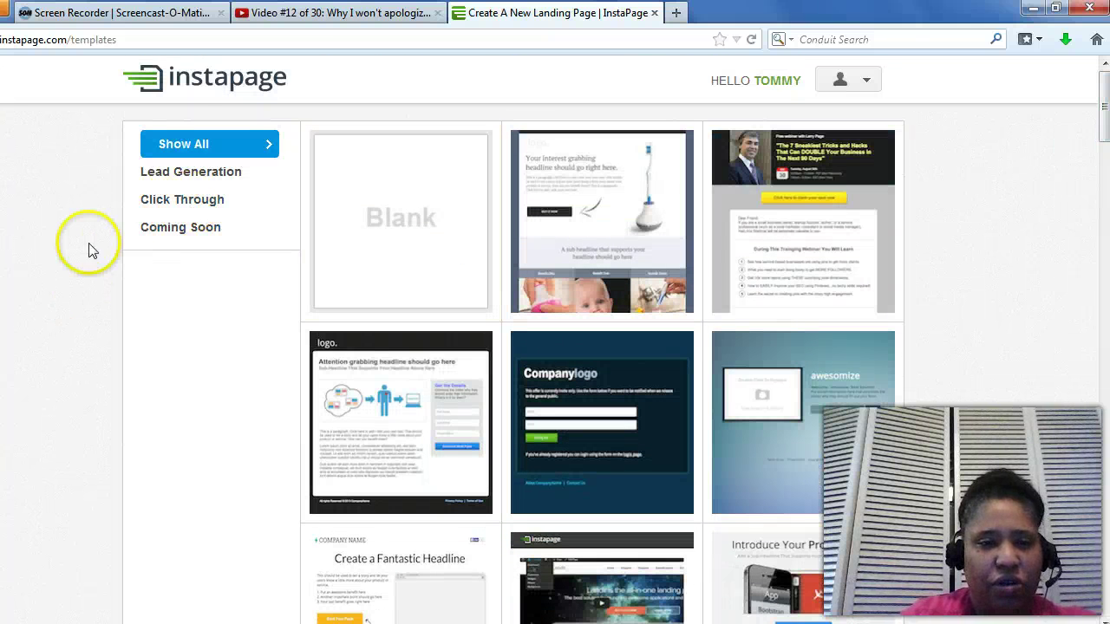
pyautogui.click(206, 172)
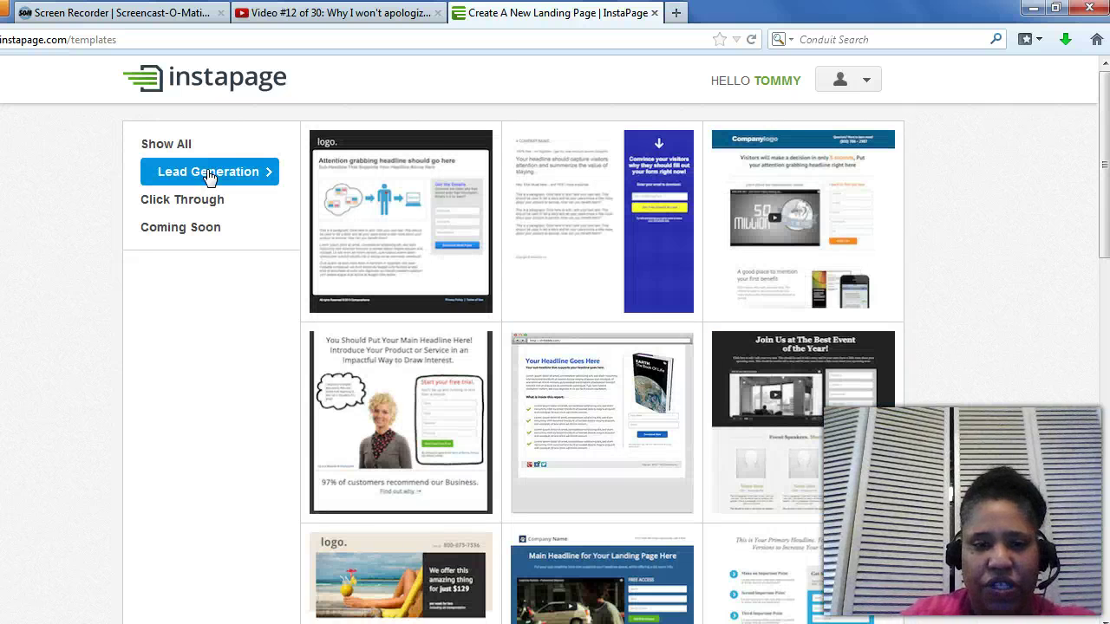
pyautogui.click(189, 207)
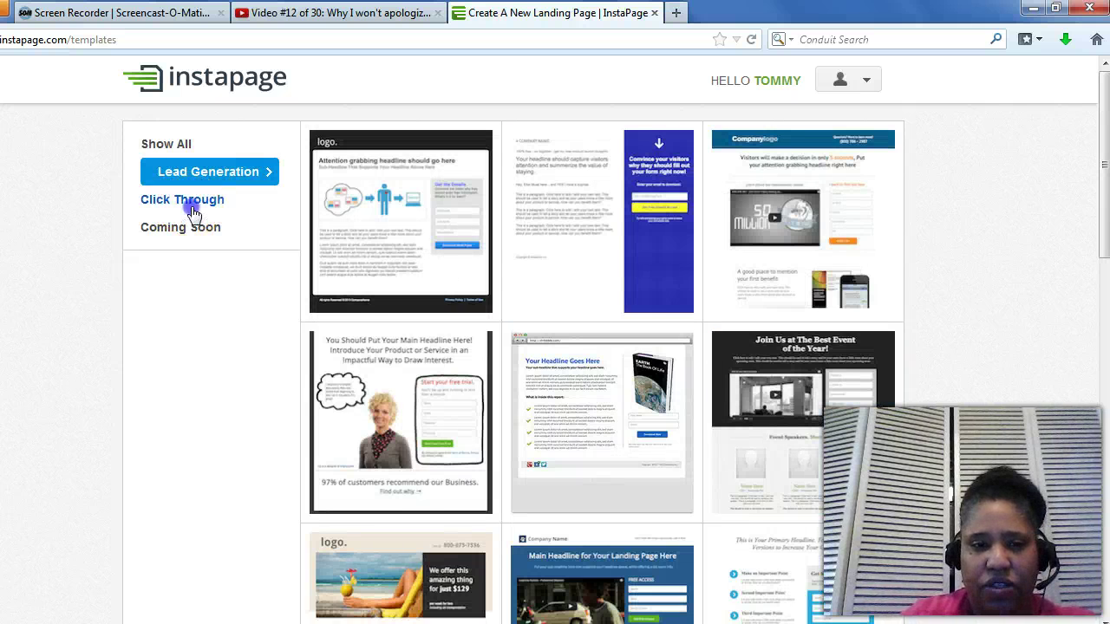
pyautogui.click(193, 234)
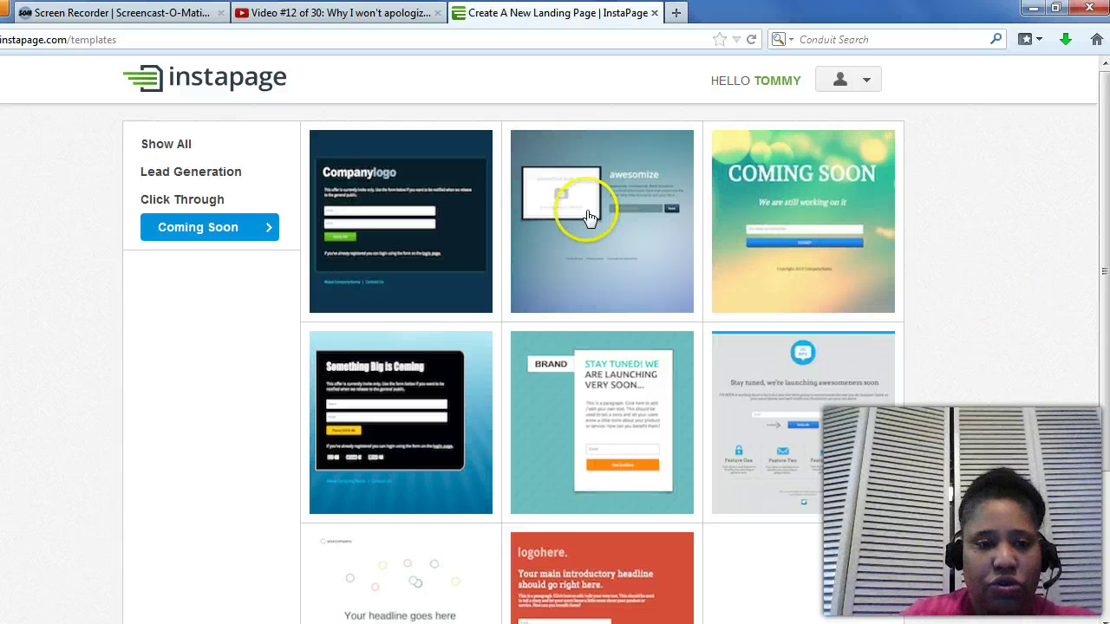
pyautogui.moveTo(569, 202)
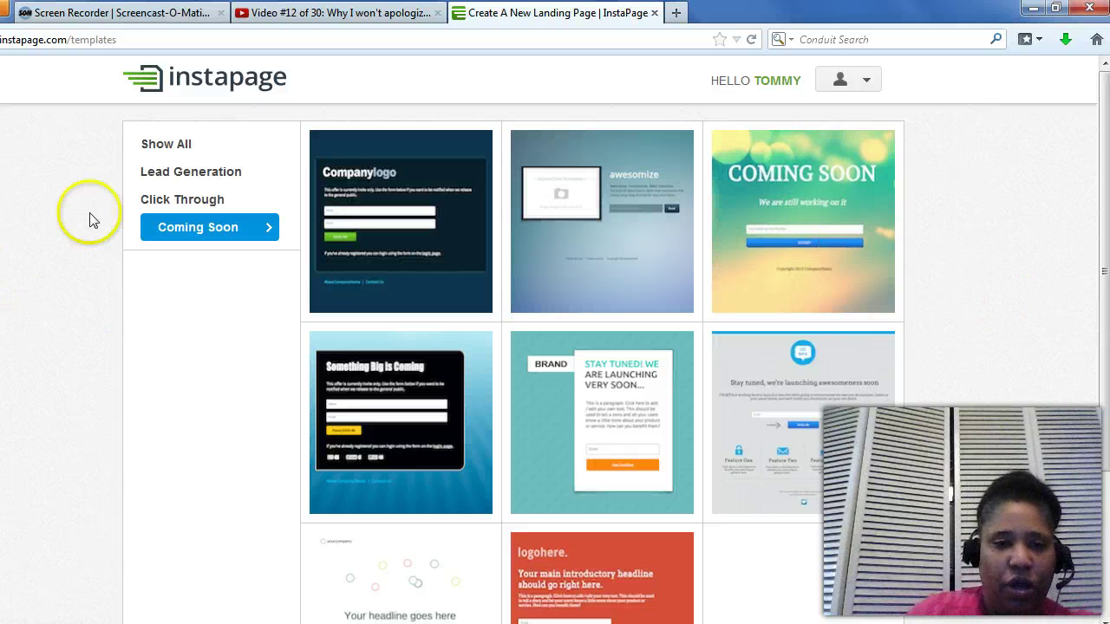
pyautogui.click(168, 144)
pyautogui.moveTo(425, 274)
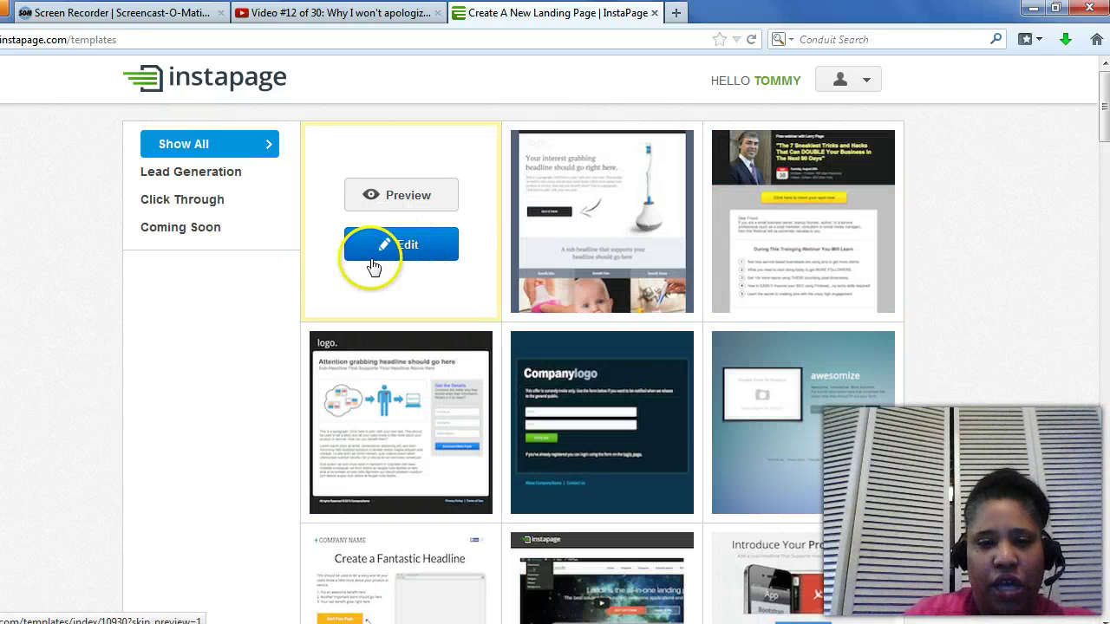
pyautogui.click(409, 200)
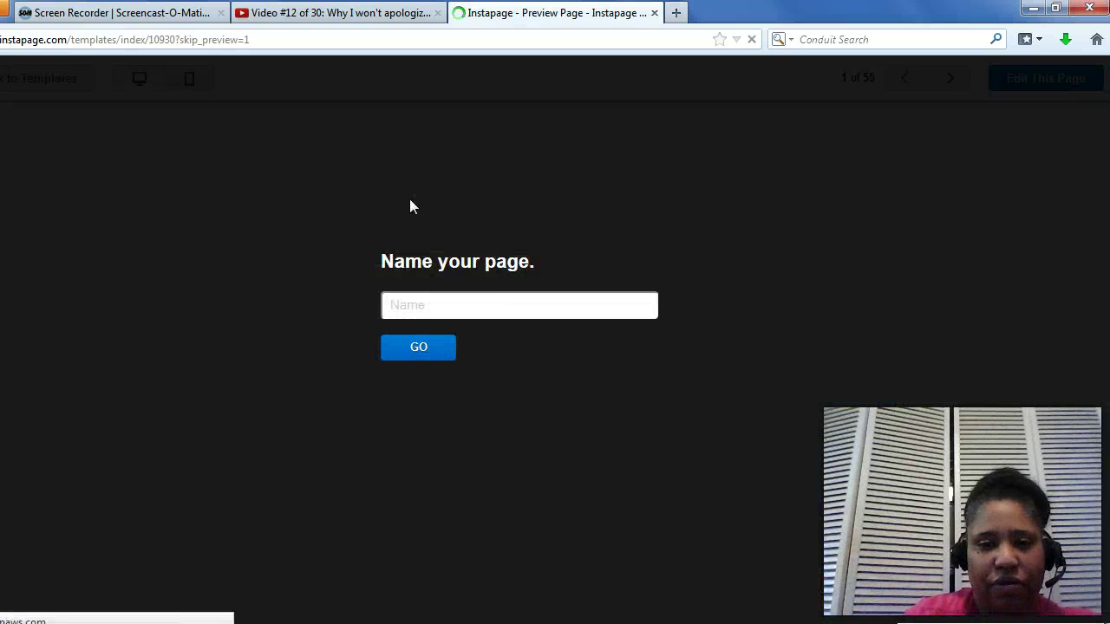
pyautogui.click(494, 282)
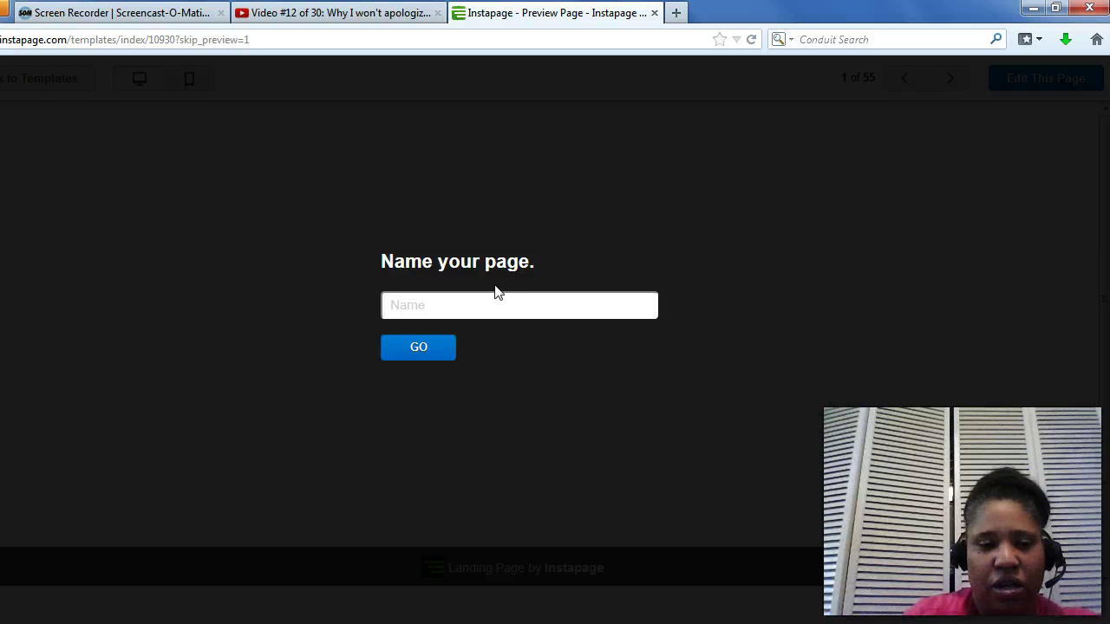
pyautogui.click(481, 305)
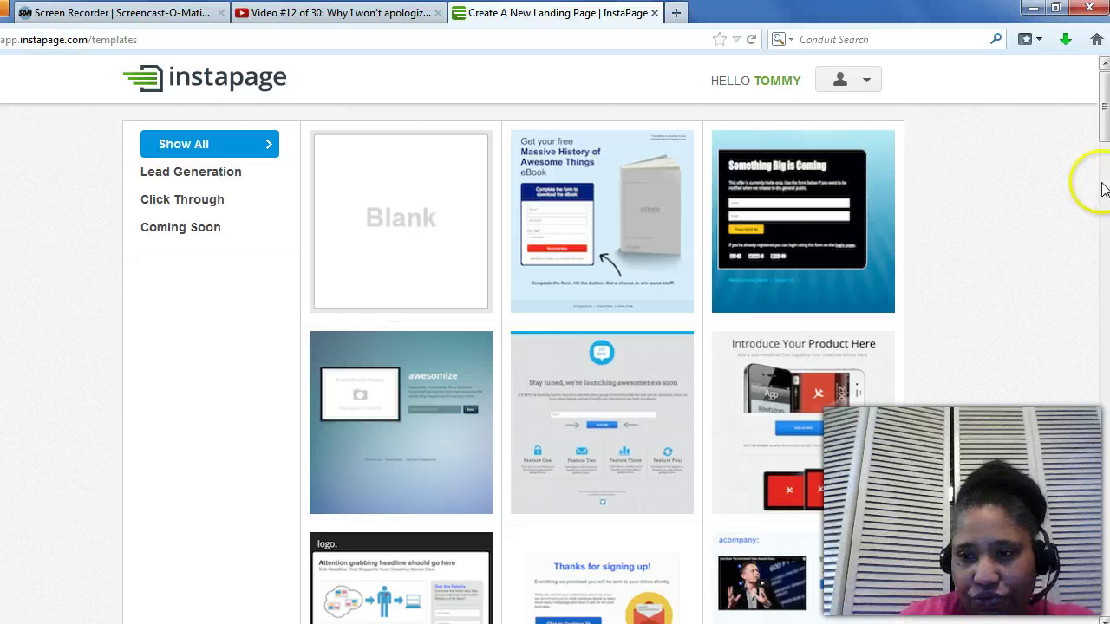
pyautogui.moveTo(1105, 129); pyautogui.dragTo(1103, 288)
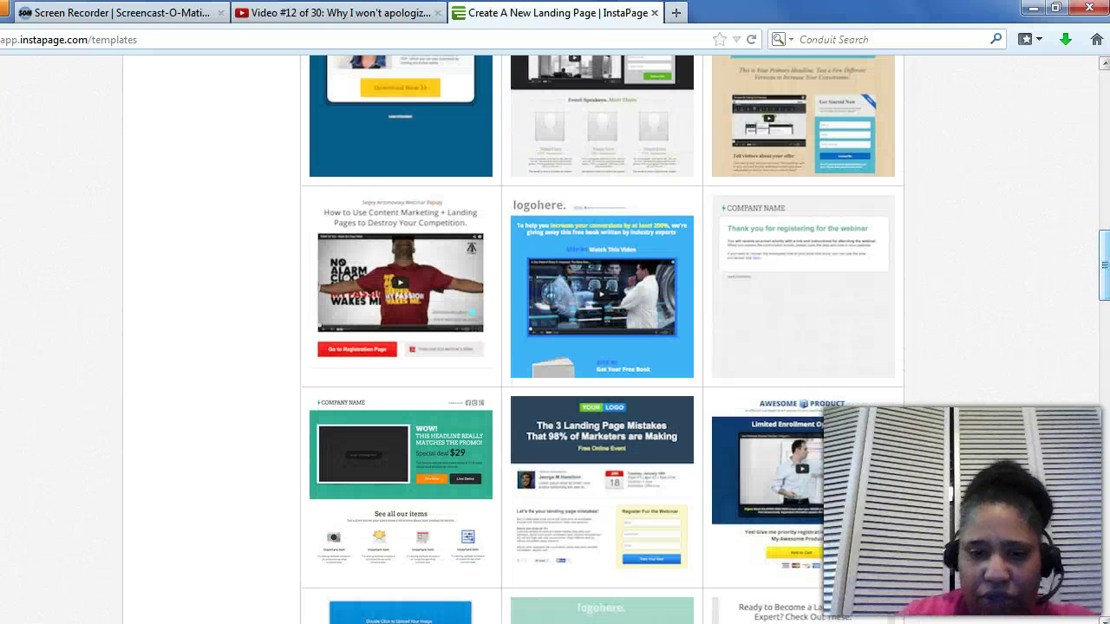
pyautogui.moveTo(384, 228)
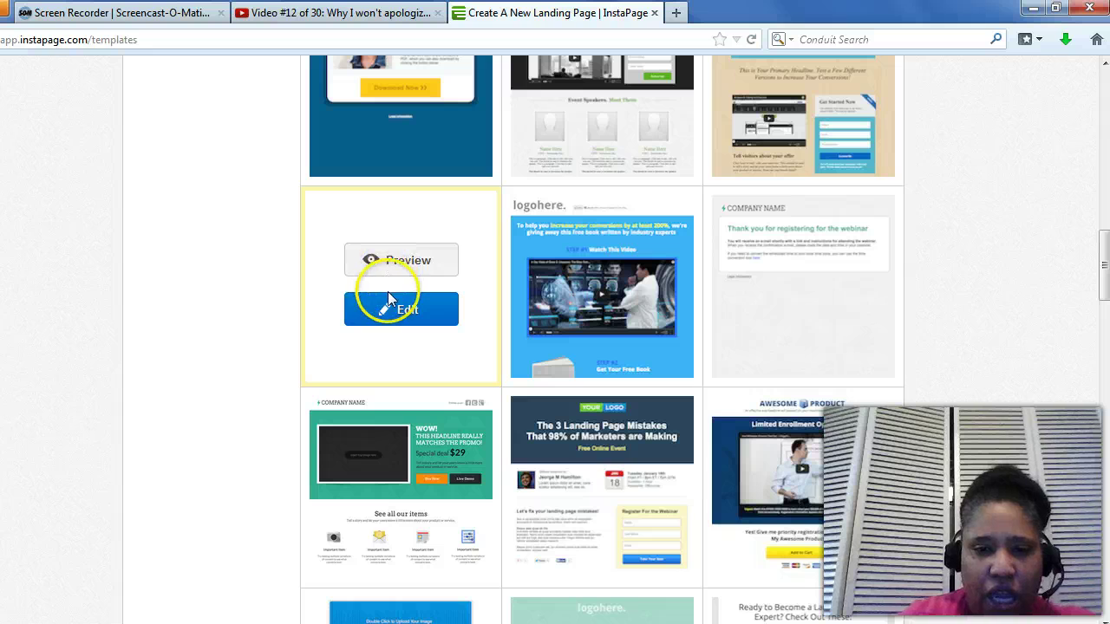
# Preview the webinar replay template and scroll through its content
pyautogui.click(411, 260)
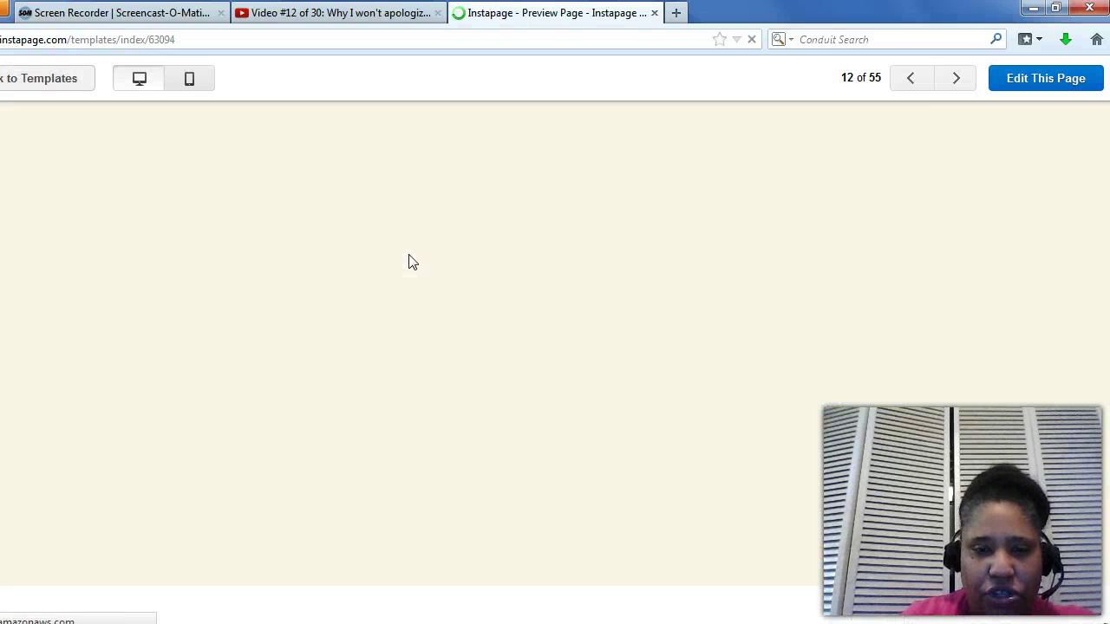
pyautogui.click(608, 328)
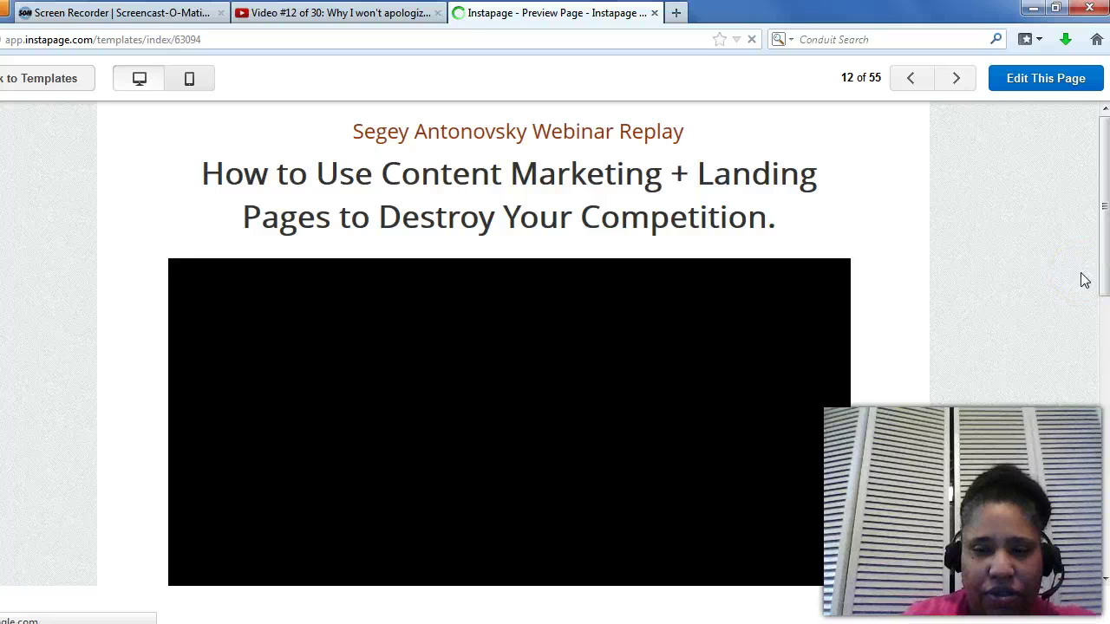
pyautogui.moveTo(1103, 228); pyautogui.dragTo(1105, 269)
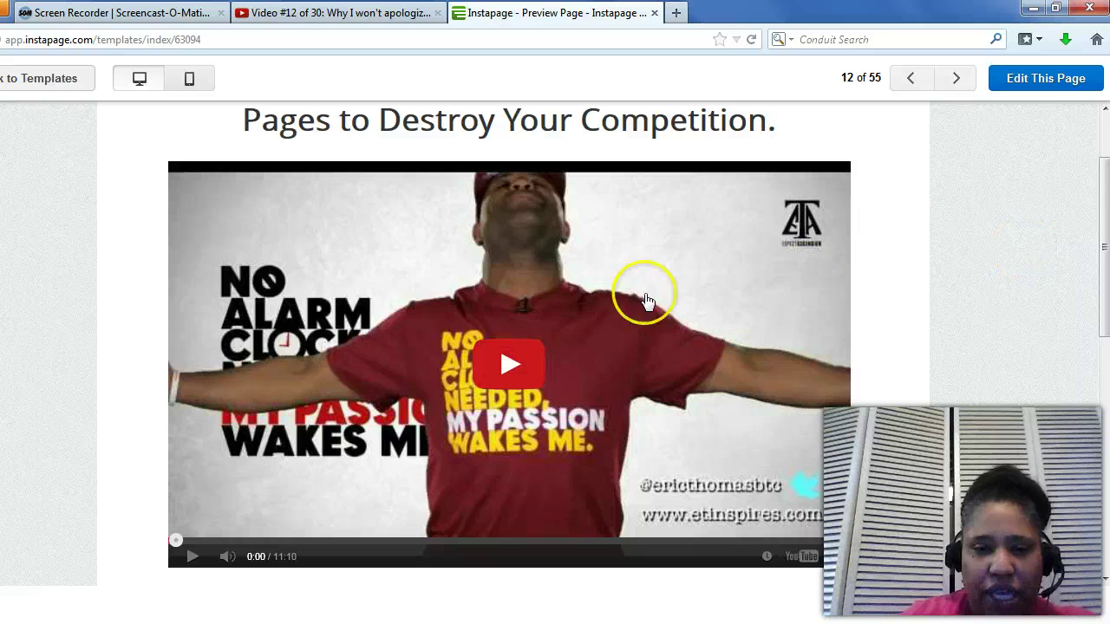
pyautogui.moveTo(1103, 260); pyautogui.dragTo(1103, 205)
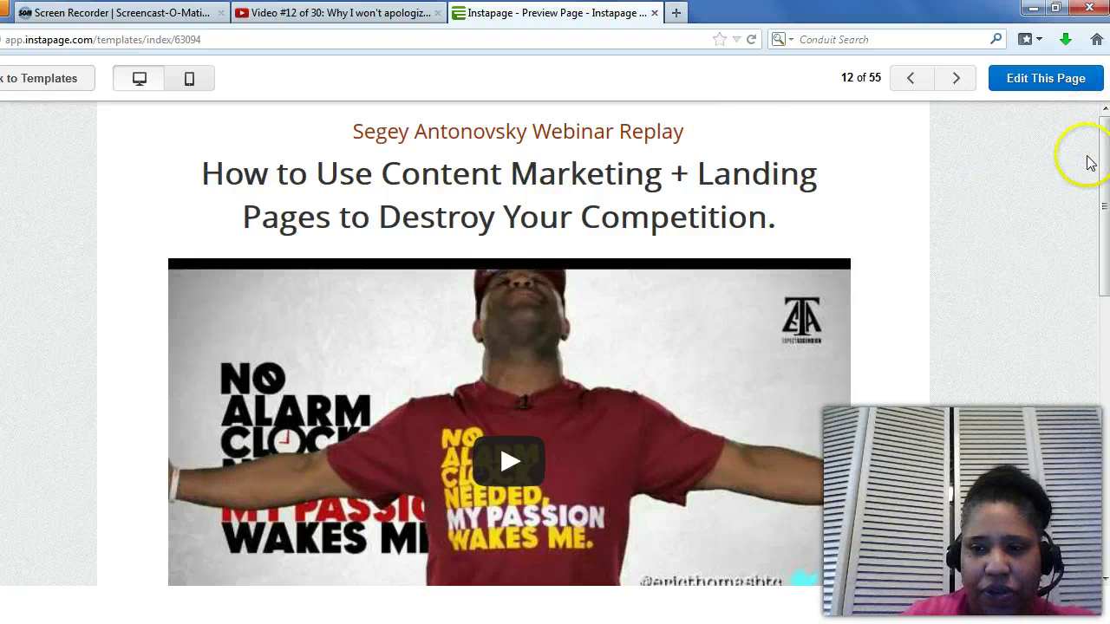
pyautogui.moveTo(1103, 161)
pyautogui.mouseDown()
pyautogui.moveTo(1103, 250)
pyautogui.moveTo(1103, 174)
pyautogui.mouseUp()
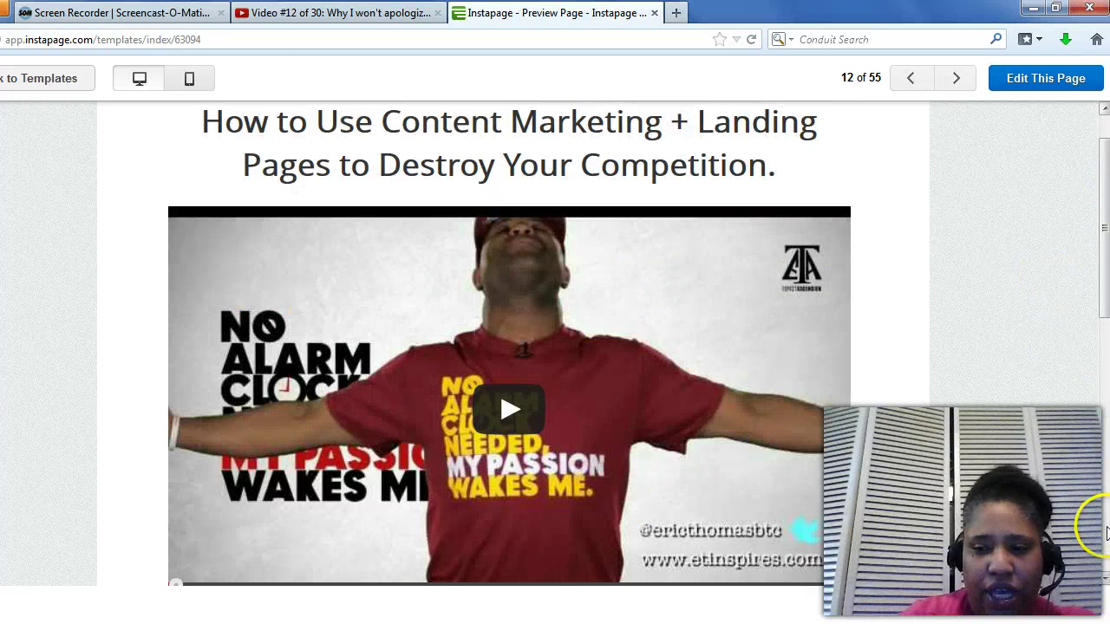
pyautogui.click(1105, 533)
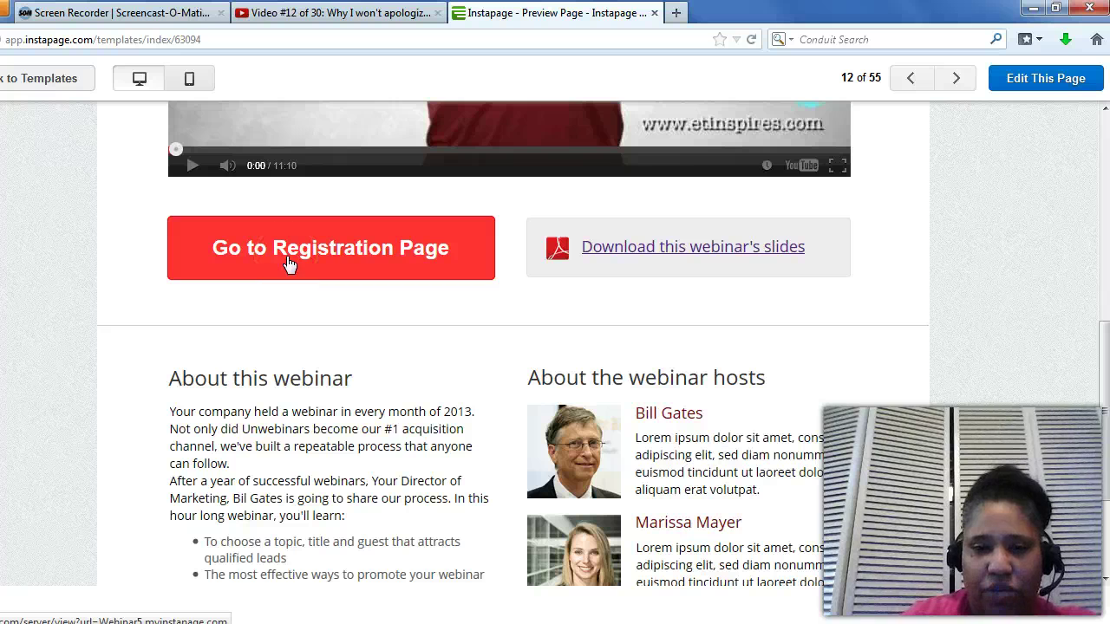
# Try the Go to Registration Page button in the preview, then choose to edit the template
pyautogui.click(439, 272)
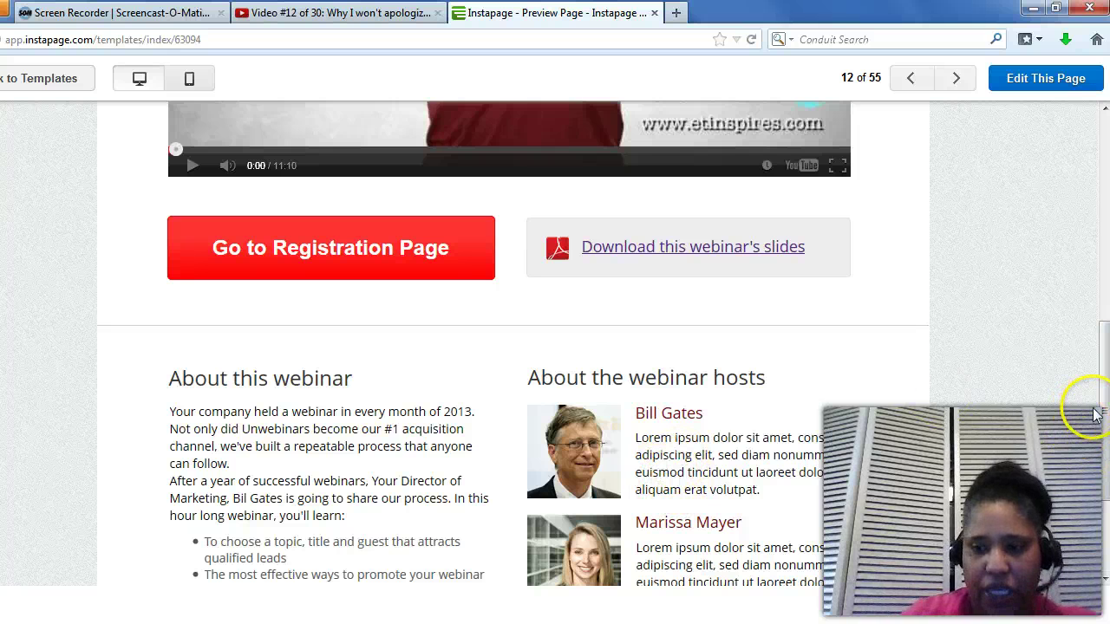
pyautogui.moveTo(1100, 386); pyautogui.dragTo(1104, 227)
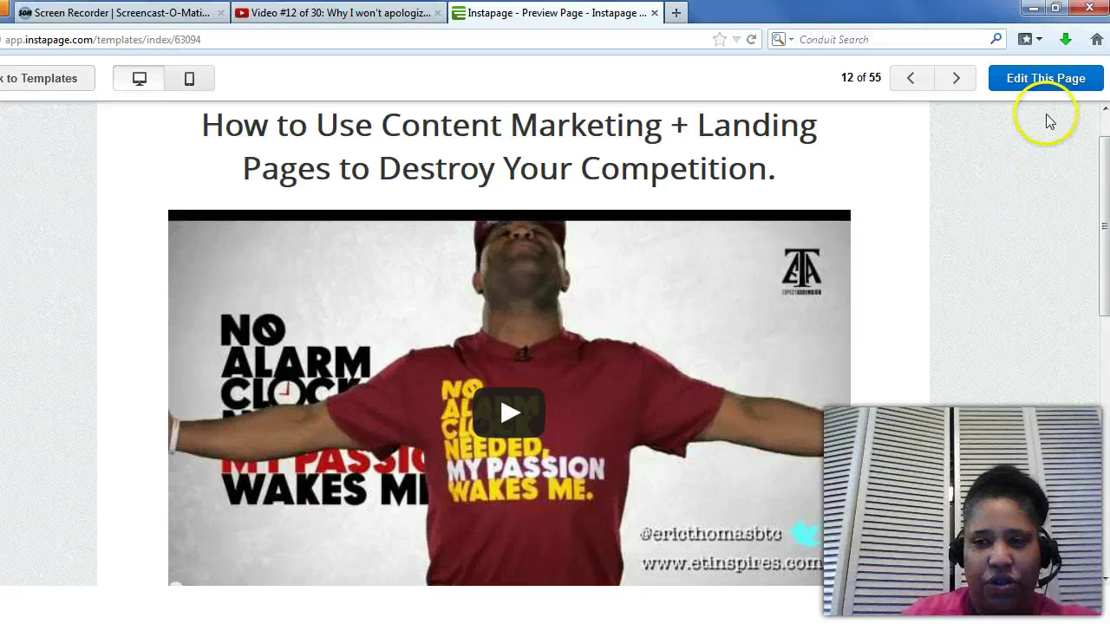
pyautogui.click(1062, 88)
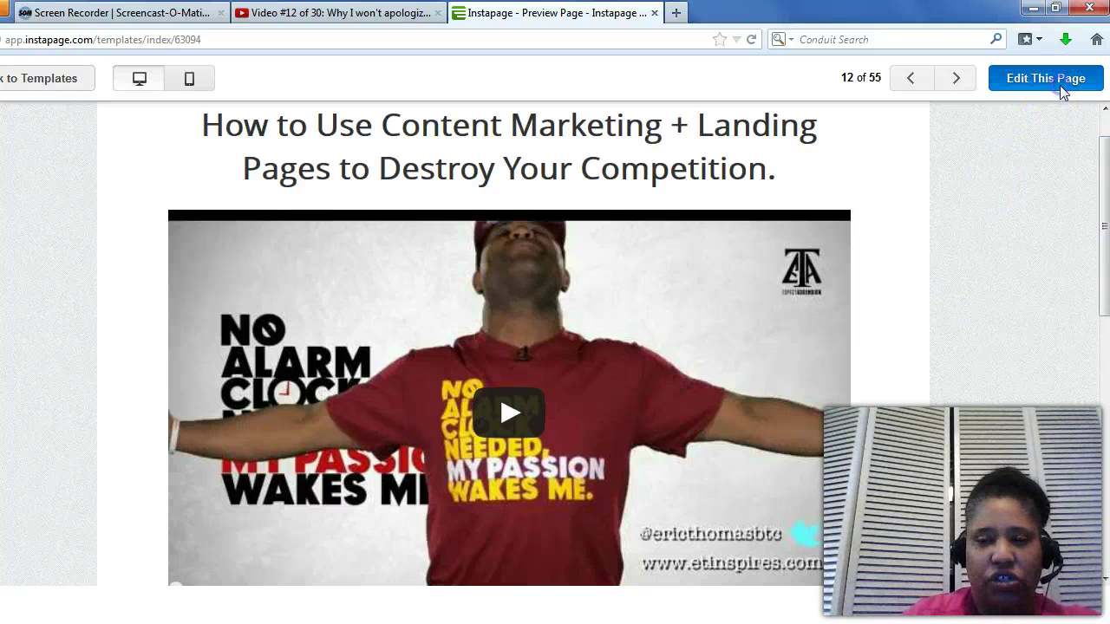
# Create the page named 'test' from the webinar template and bring up its page Options
pyautogui.click(544, 307)
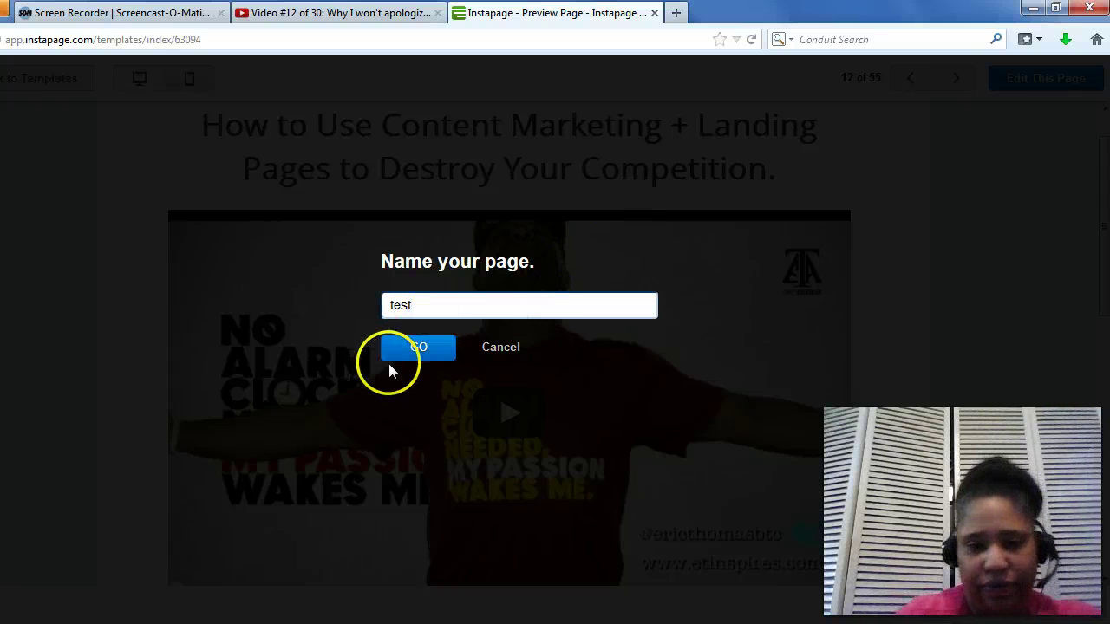
pyautogui.click(434, 348)
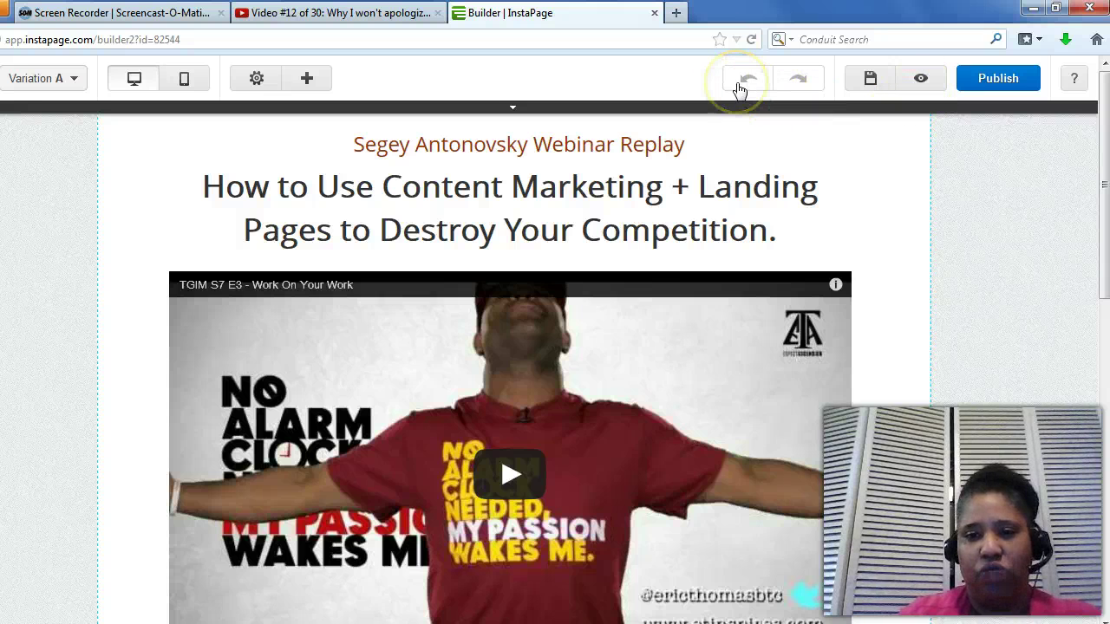
pyautogui.click(257, 78)
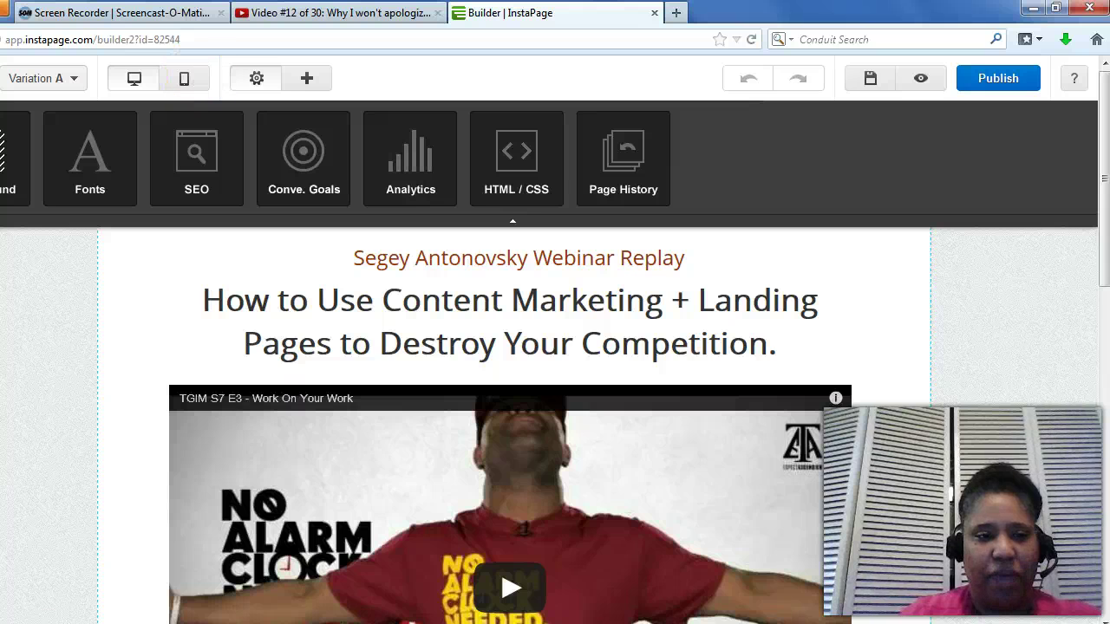
# Give the page the dark argyle background swatch
pyautogui.click(12, 174)
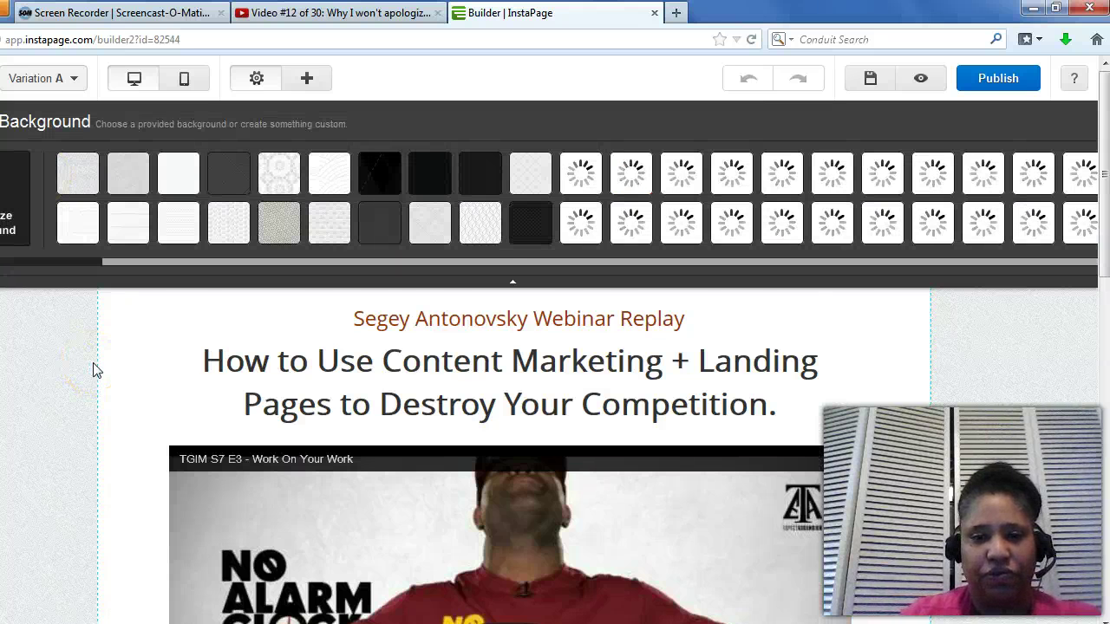
pyautogui.click(271, 286)
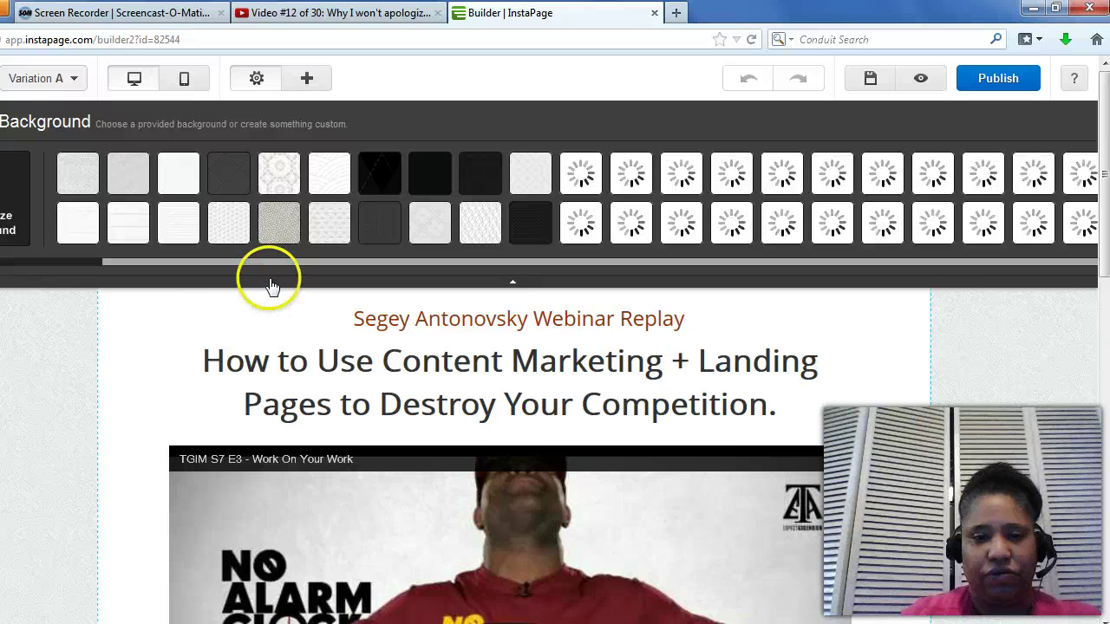
pyautogui.click(389, 170)
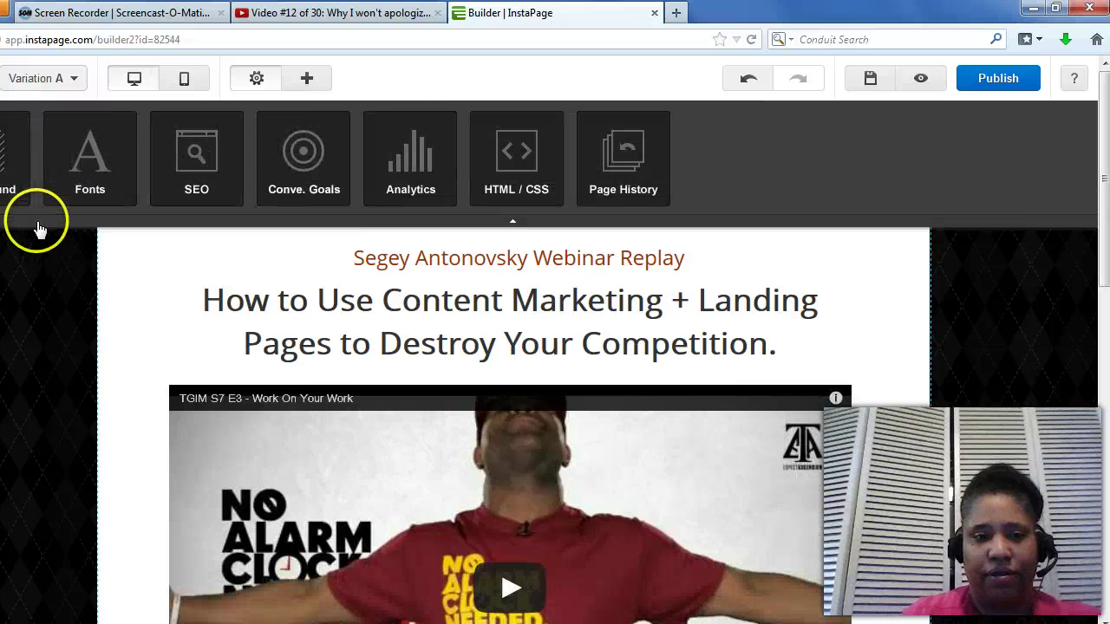
# Set Impact as the default headline font
pyautogui.click(87, 192)
pyautogui.click(392, 182)
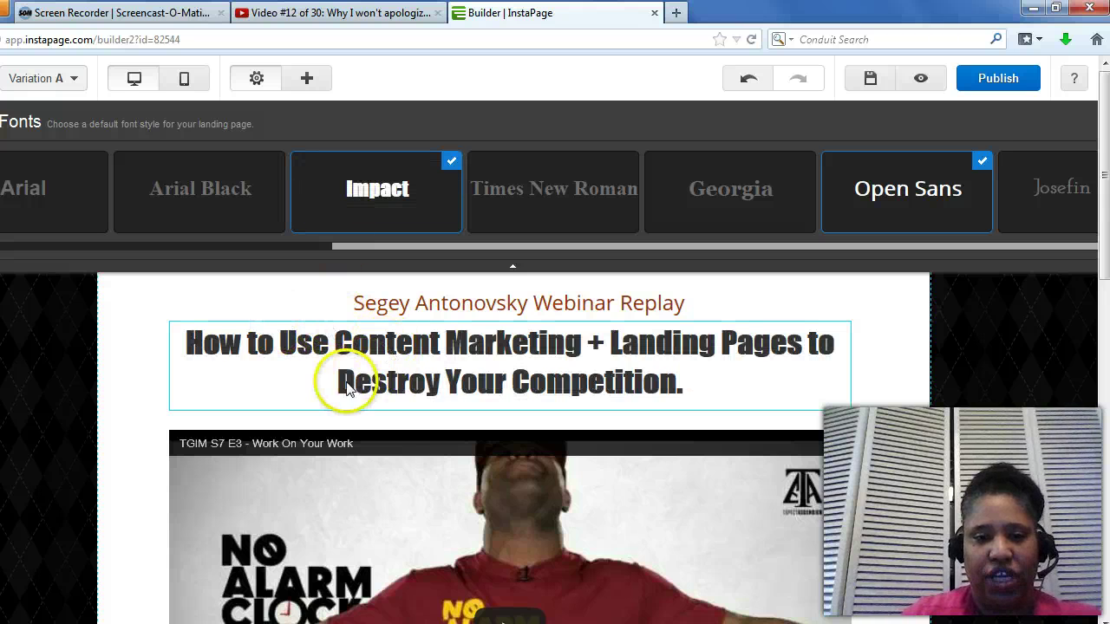
pyautogui.click(512, 308)
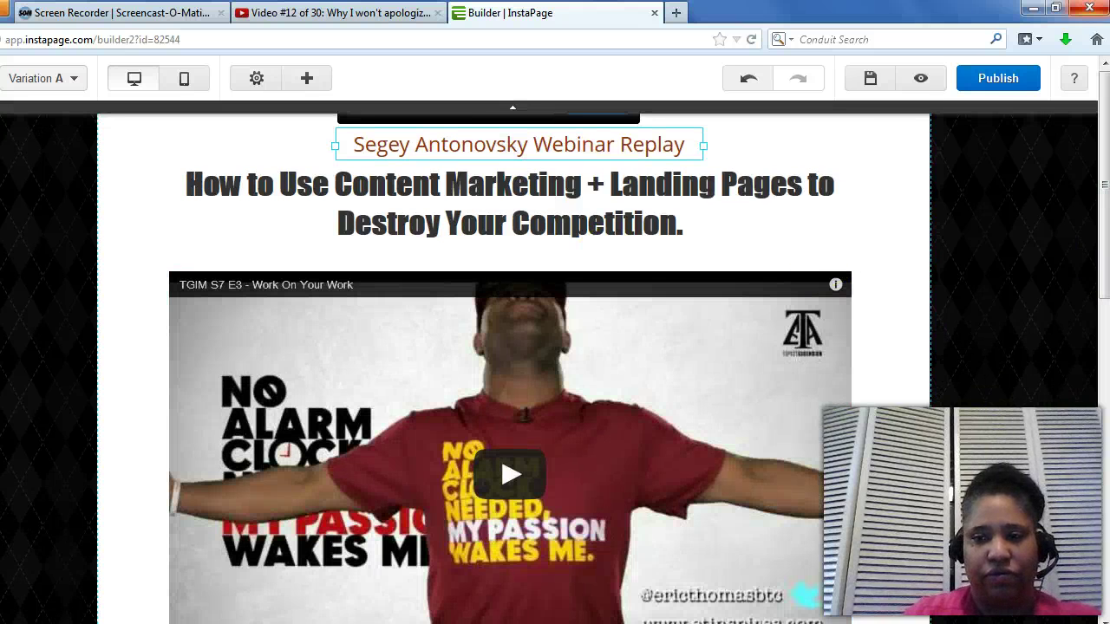
# Nudge the webinar replay subheading, then make its text yellow at 18px
pyautogui.moveTo(514, 149); pyautogui.dragTo(509, 144)
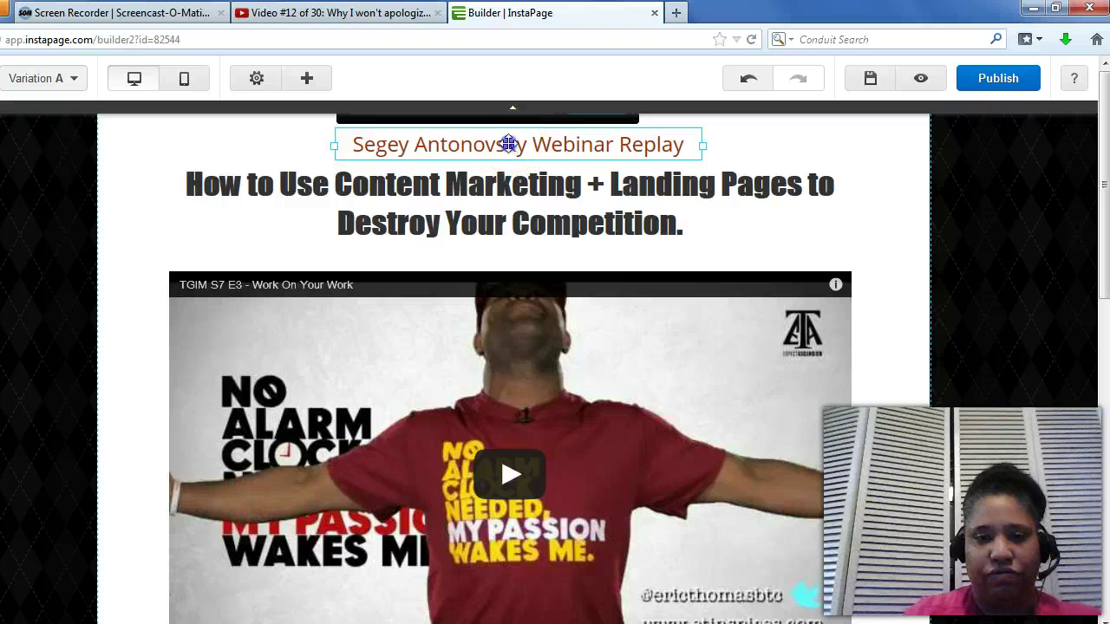
pyautogui.doubleClick(483, 149)
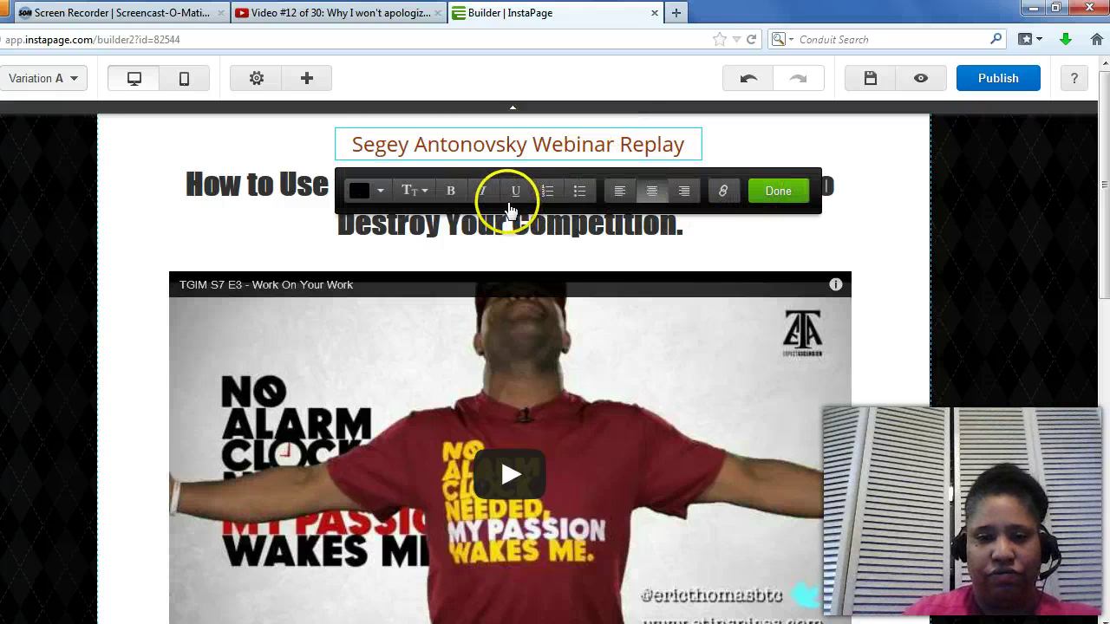
pyautogui.moveTo(356, 144); pyautogui.dragTo(685, 144)
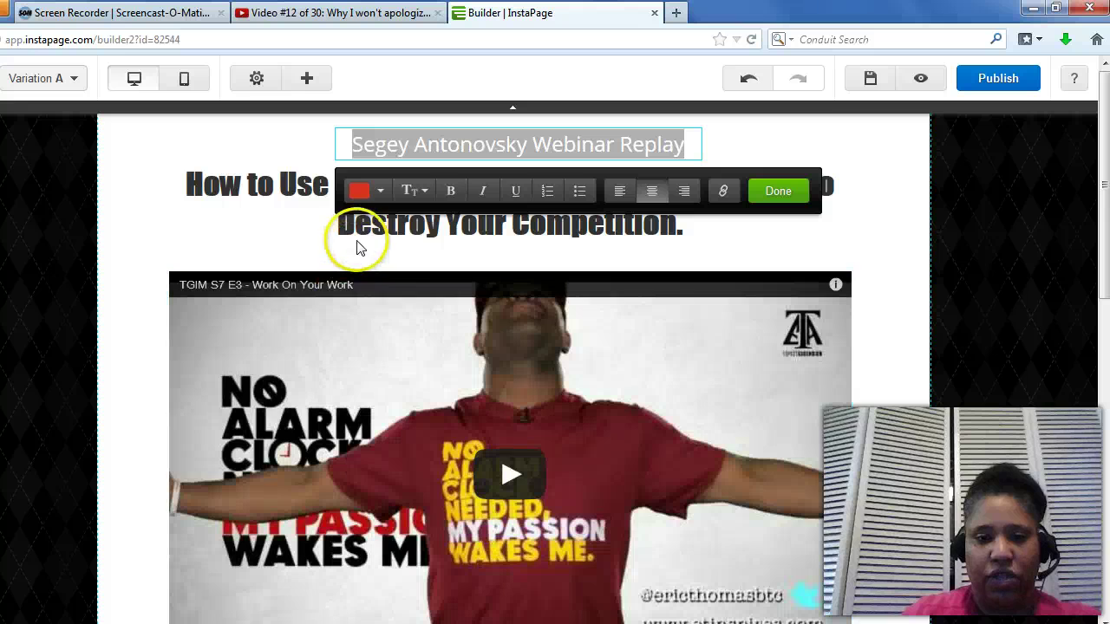
pyautogui.click(381, 194)
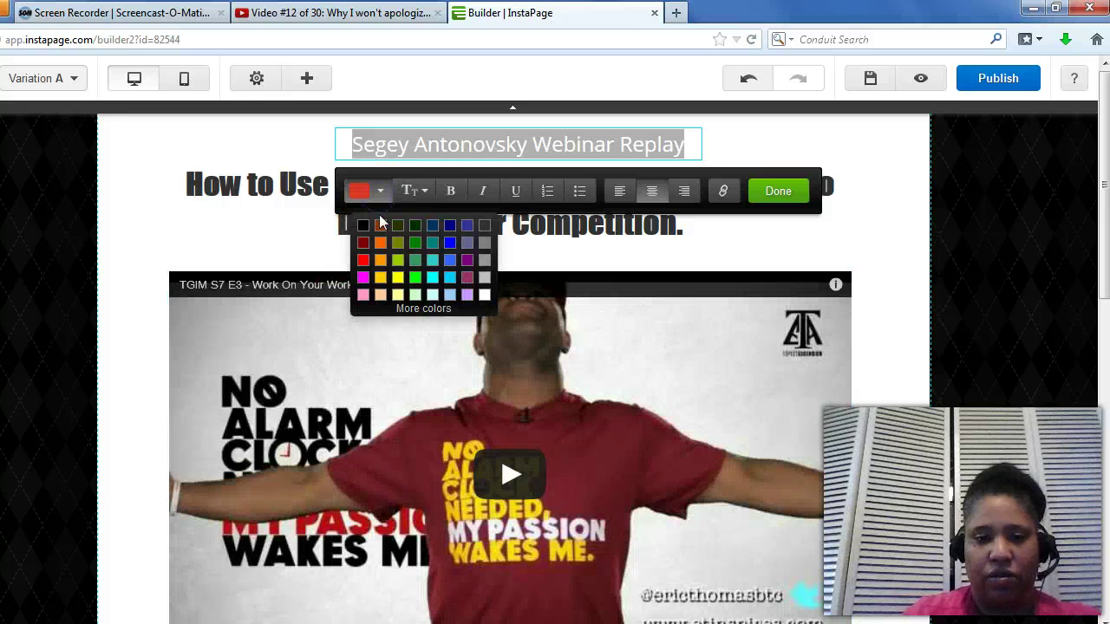
pyautogui.click(398, 278)
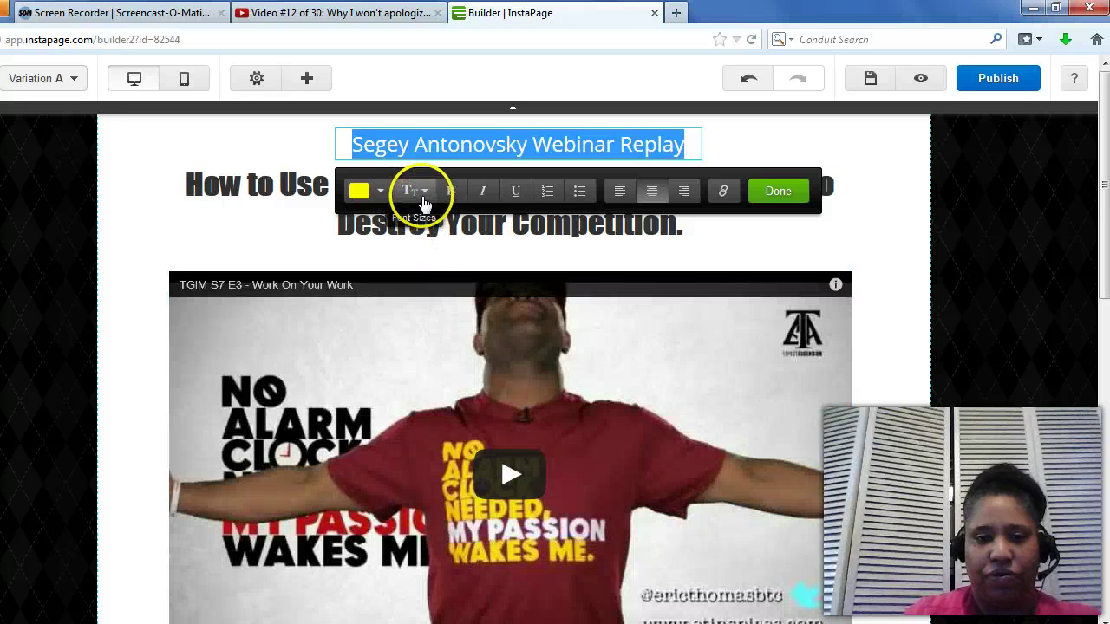
pyautogui.click(424, 195)
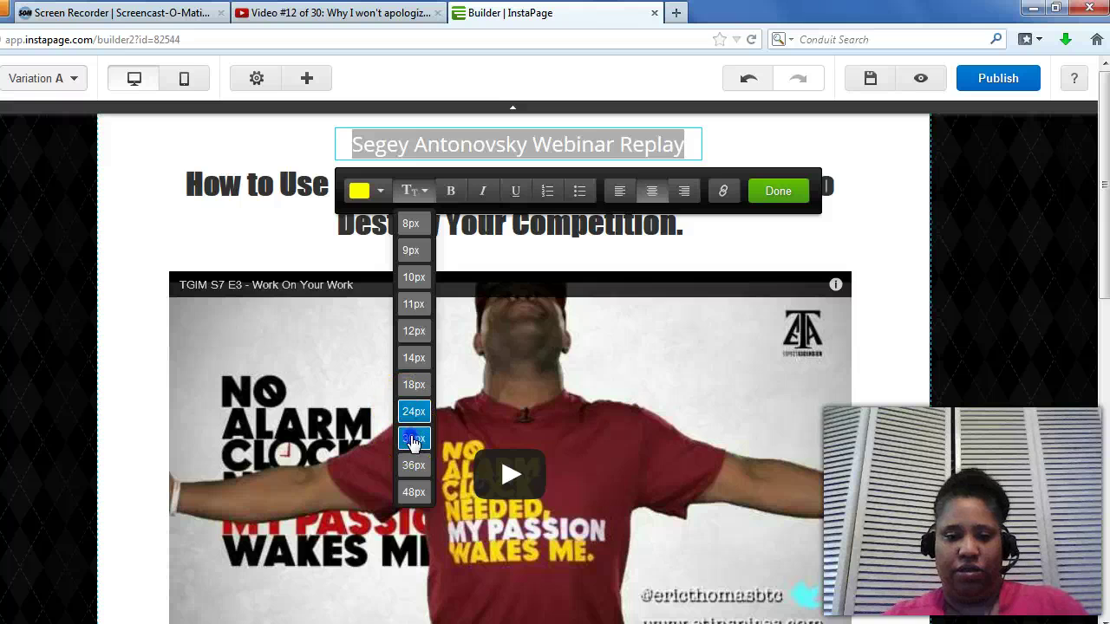
pyautogui.click(413, 438)
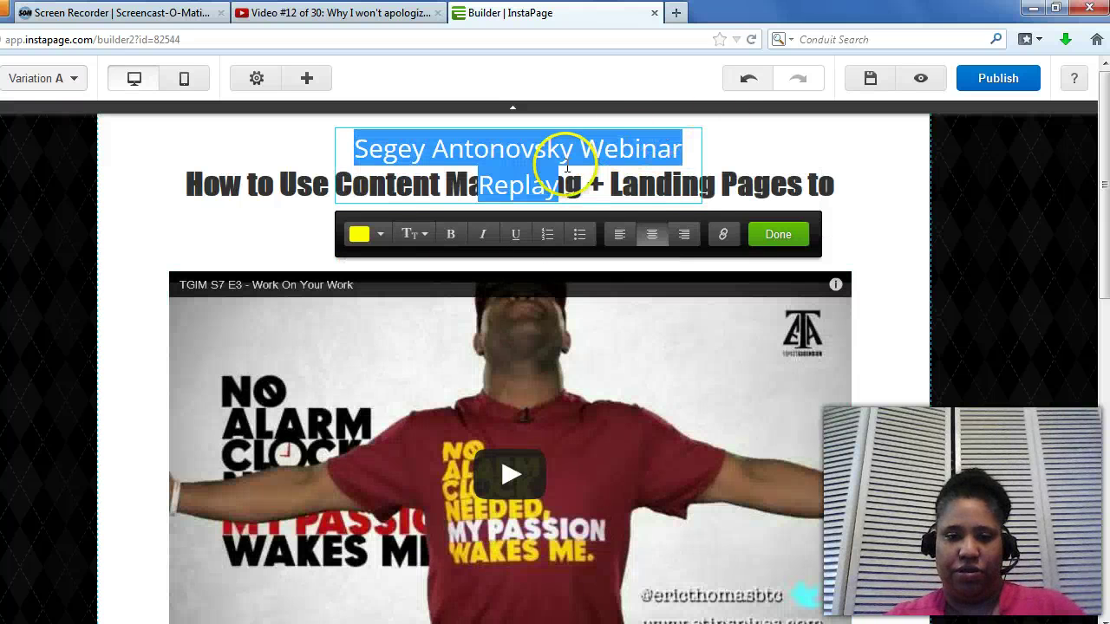
pyautogui.click(430, 238)
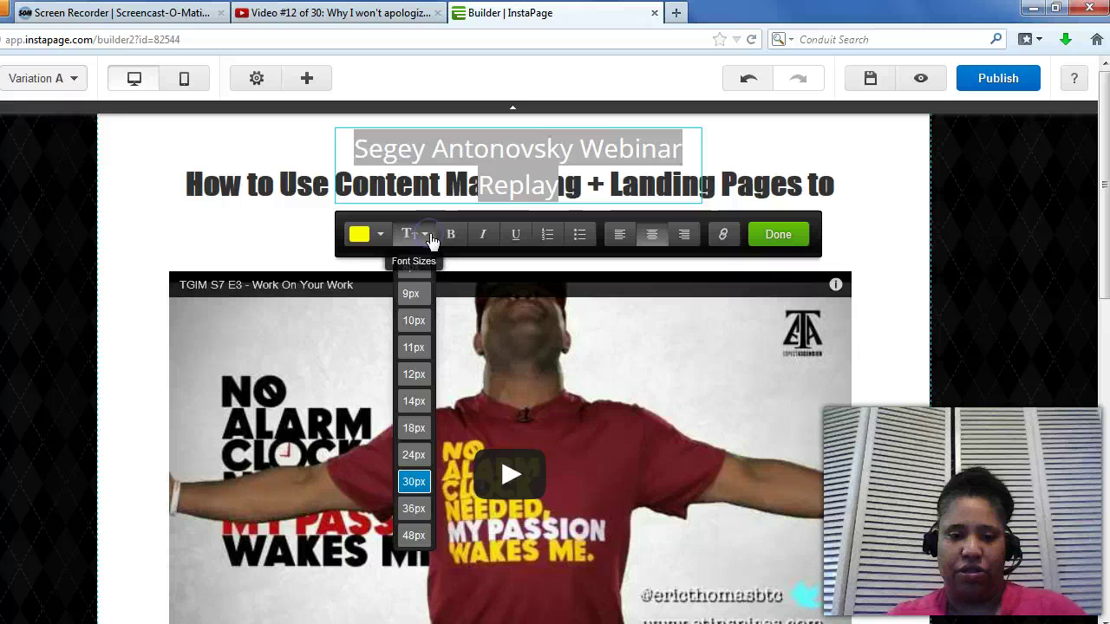
pyautogui.click(411, 438)
pyautogui.click(778, 192)
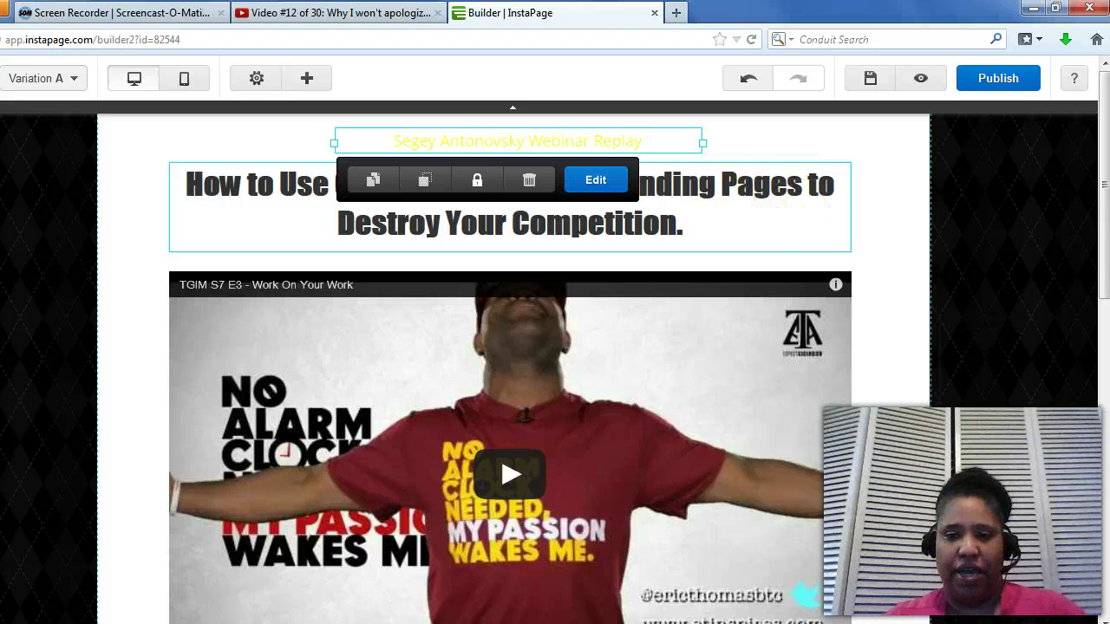
# Delete the yellow subheading and the Go to Registration Page button
pyautogui.click(529, 180)
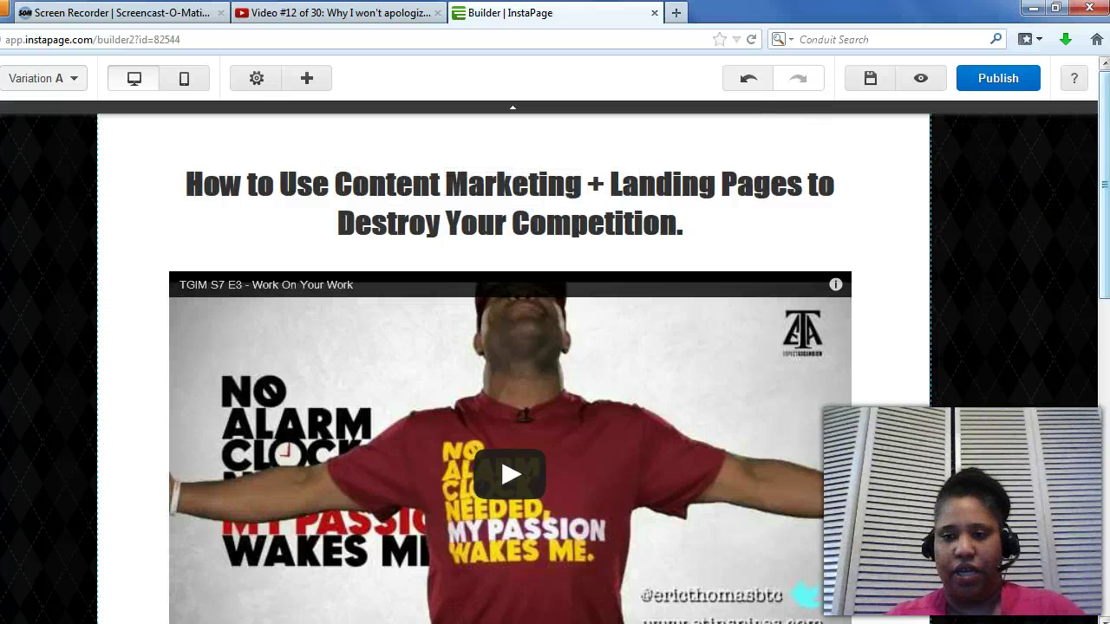
pyautogui.moveTo(1103, 187); pyautogui.dragTo(1105, 364)
pyautogui.moveTo(310, 347); pyautogui.dragTo(312, 343)
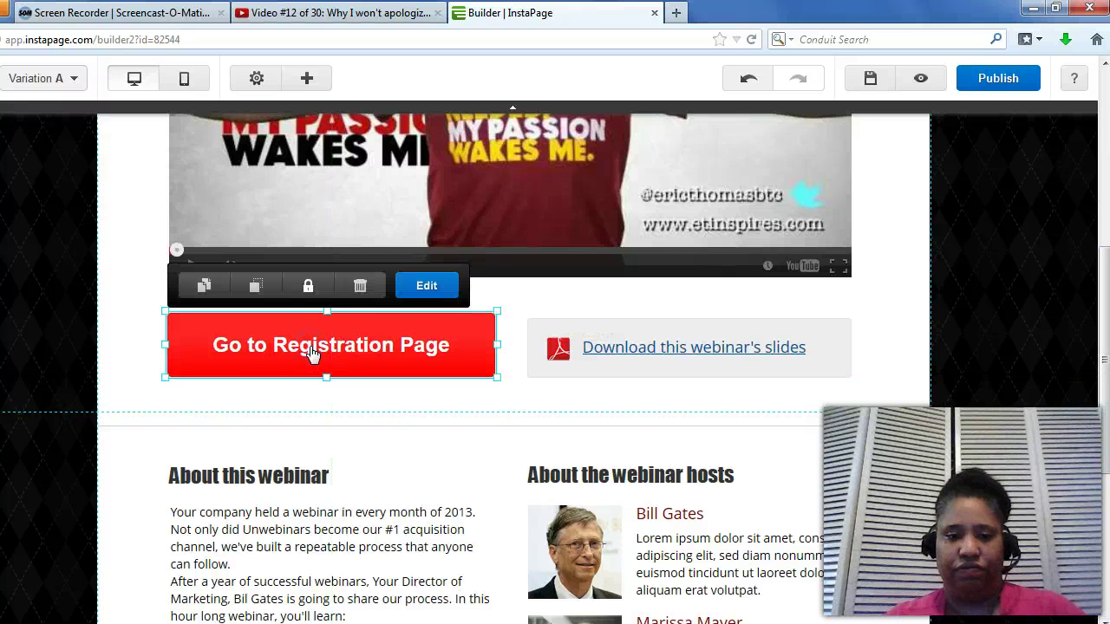
pyautogui.click(356, 287)
pyautogui.click(341, 348)
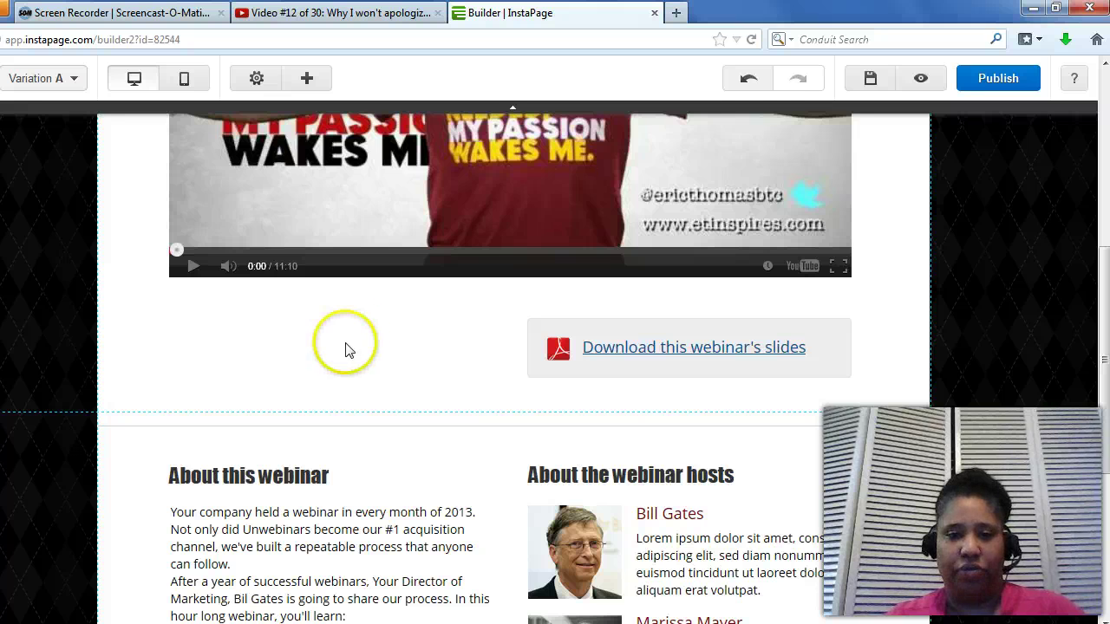
# Undo to restore the registration button, then give it purple hover and #2d0808 button colours
pyautogui.click(747, 80)
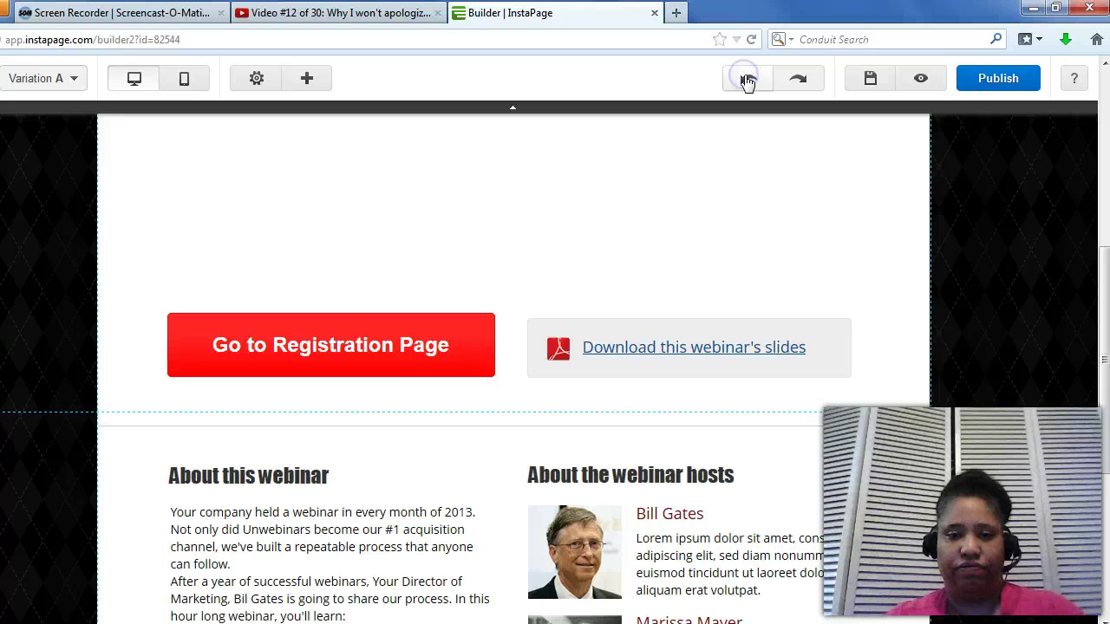
pyautogui.click(393, 327)
pyautogui.click(396, 319)
pyautogui.click(457, 297)
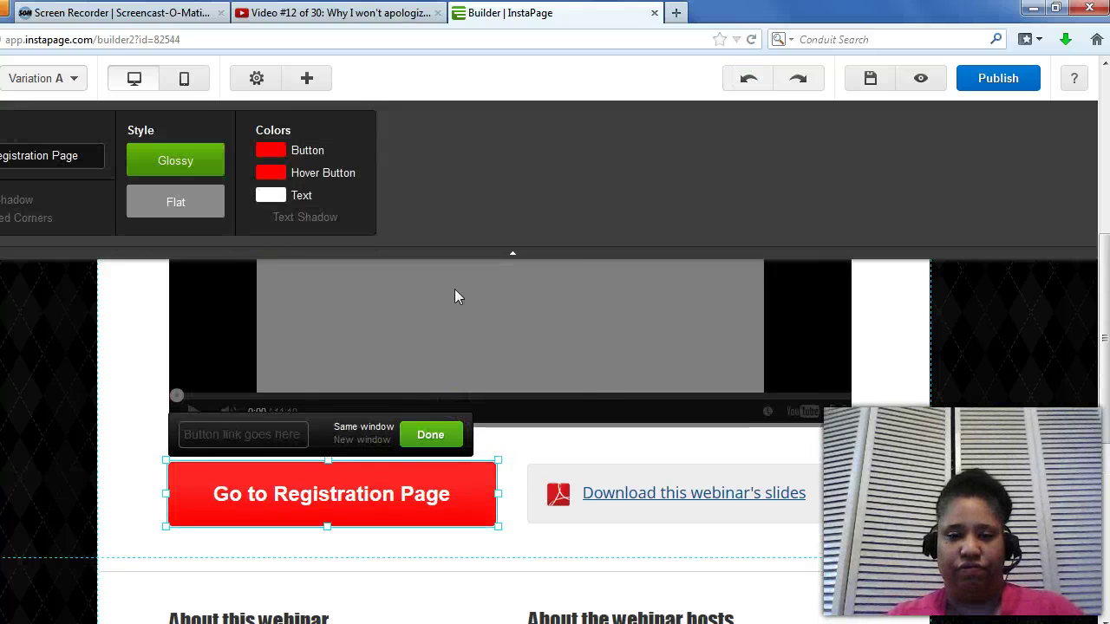
pyautogui.click(258, 229)
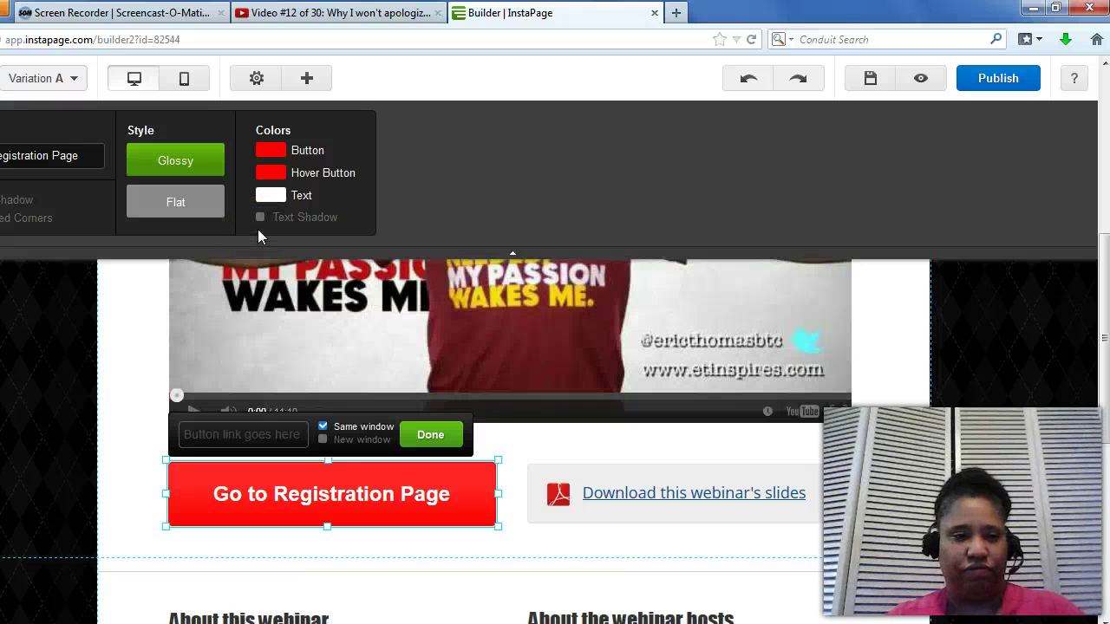
pyautogui.click(262, 178)
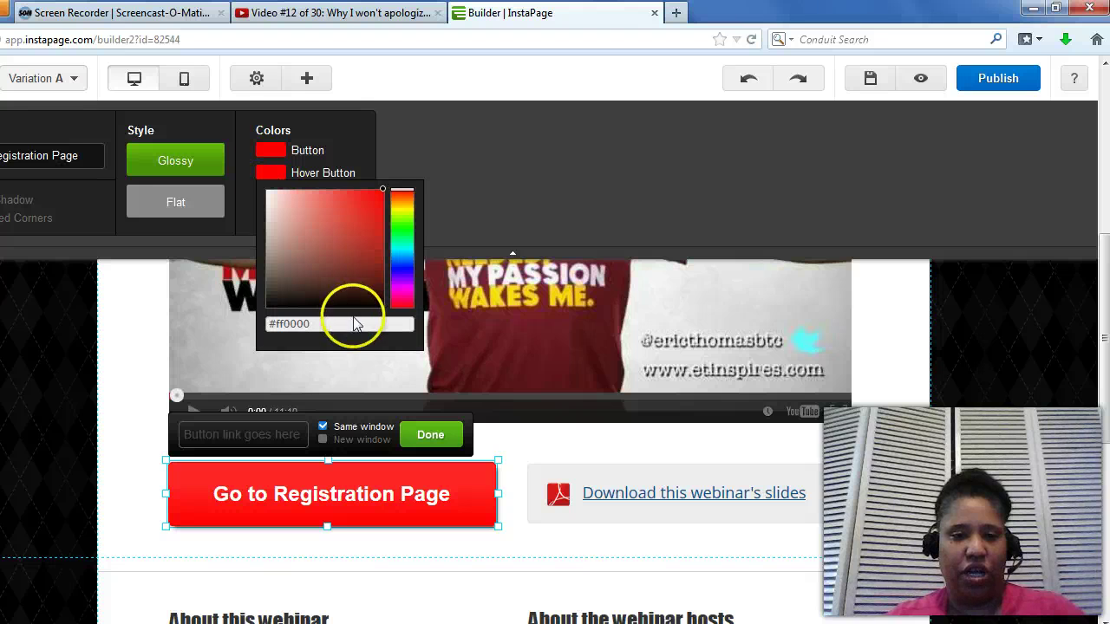
pyautogui.click(402, 293)
pyautogui.click(269, 151)
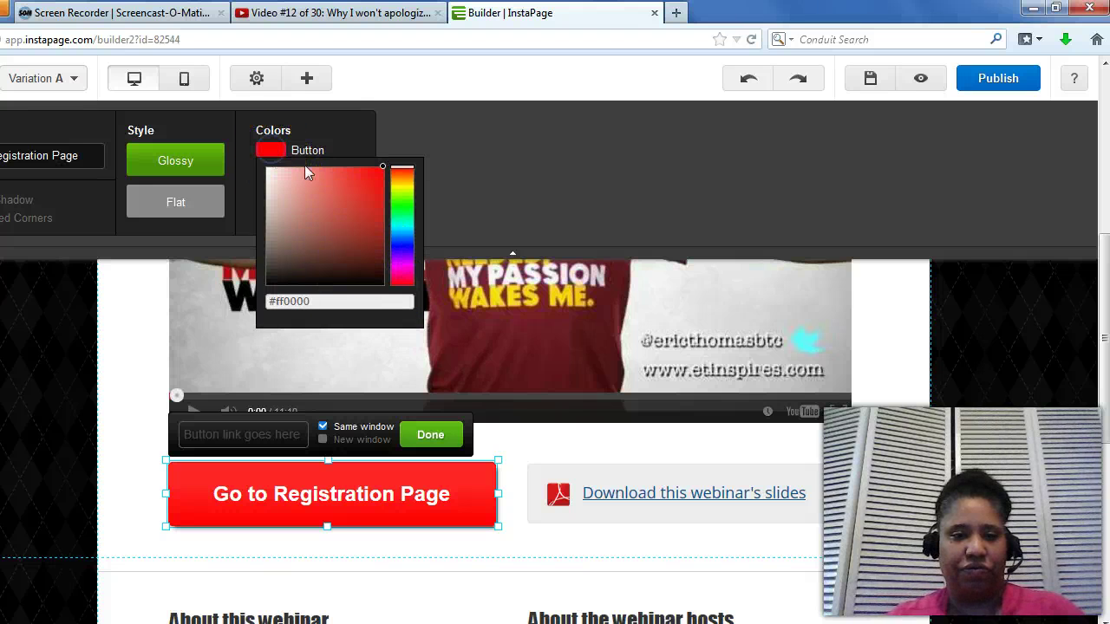
pyautogui.click(363, 265)
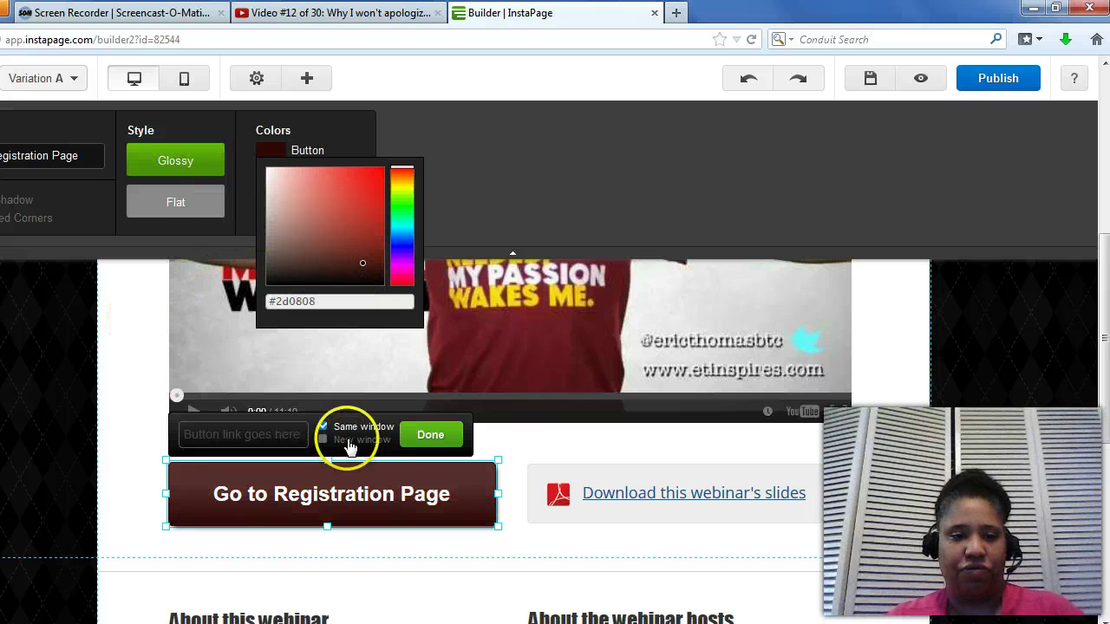
pyautogui.click(414, 442)
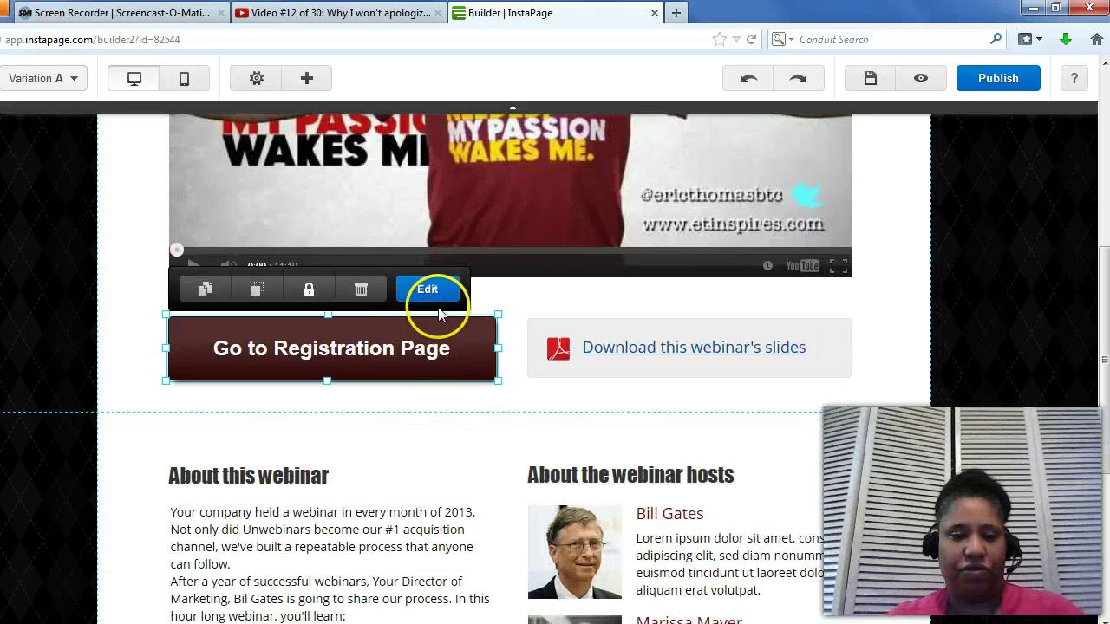
pyautogui.click(415, 297)
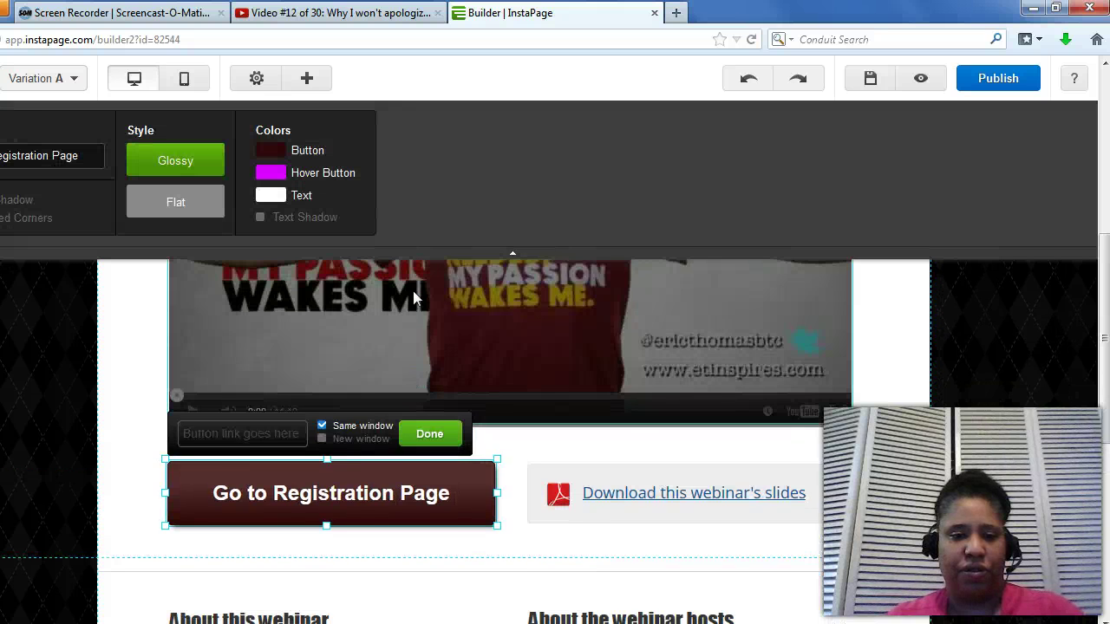
pyautogui.click(272, 434)
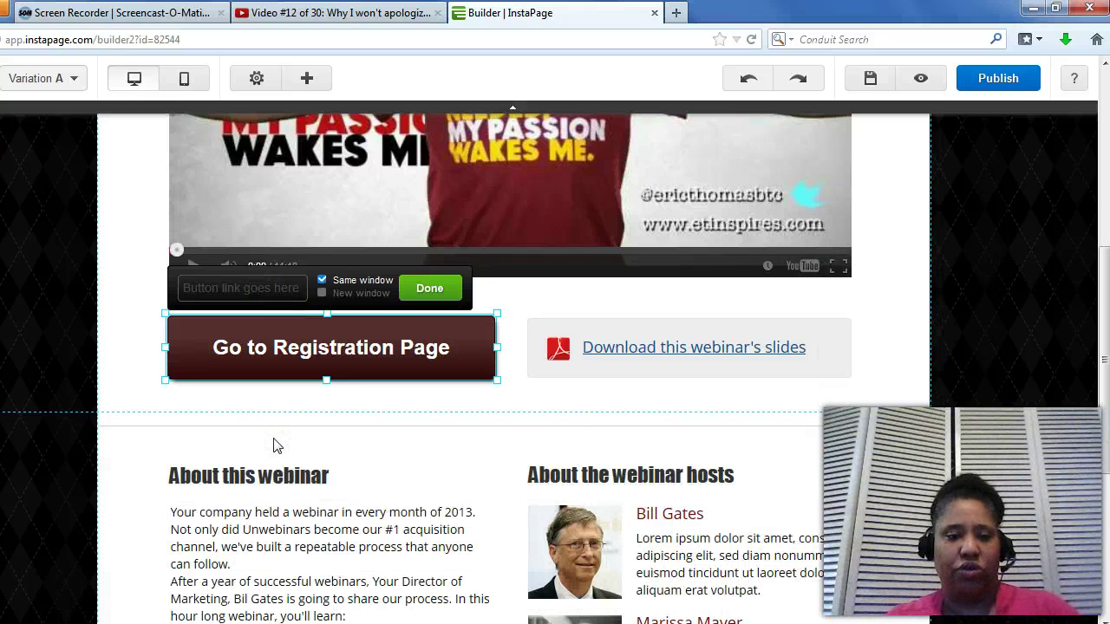
pyautogui.write('http:/')
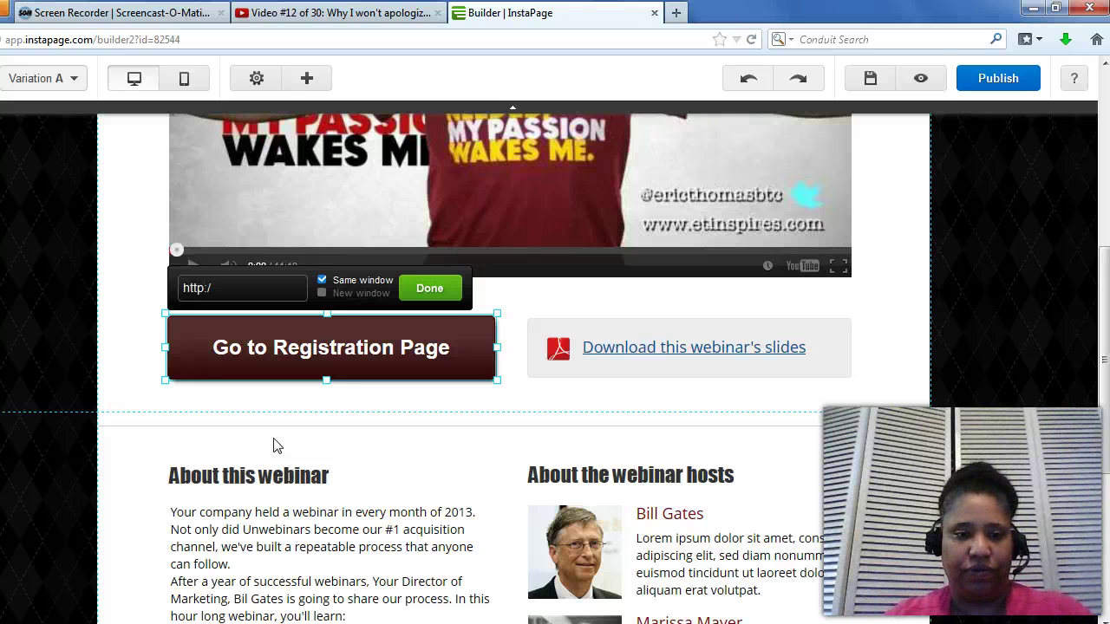
pyautogui.write('/www.google.com')
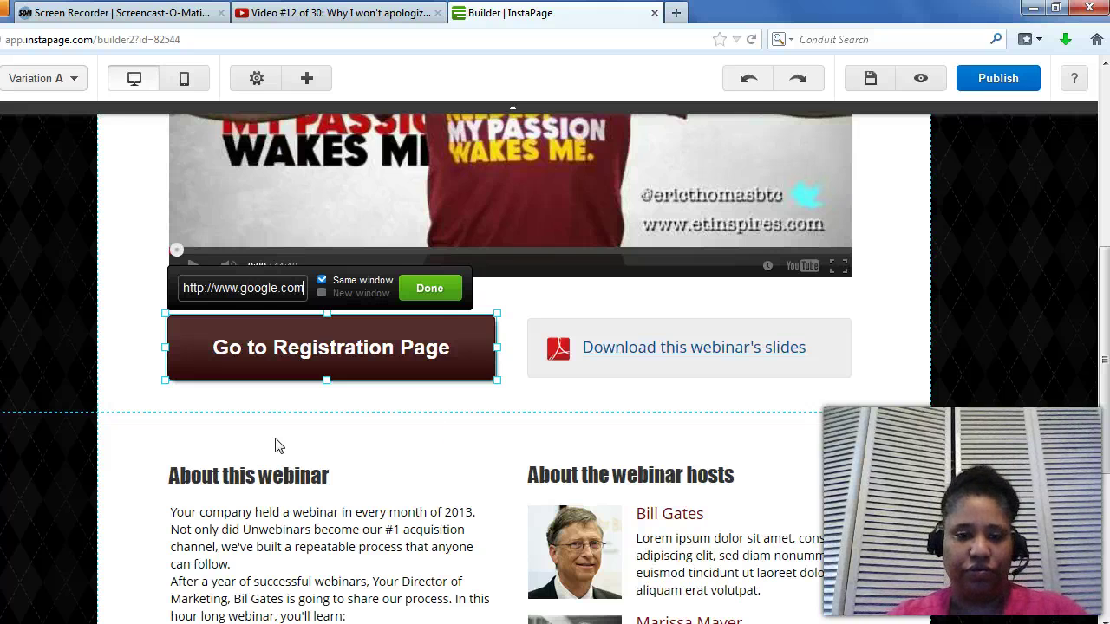
pyautogui.click(429, 288)
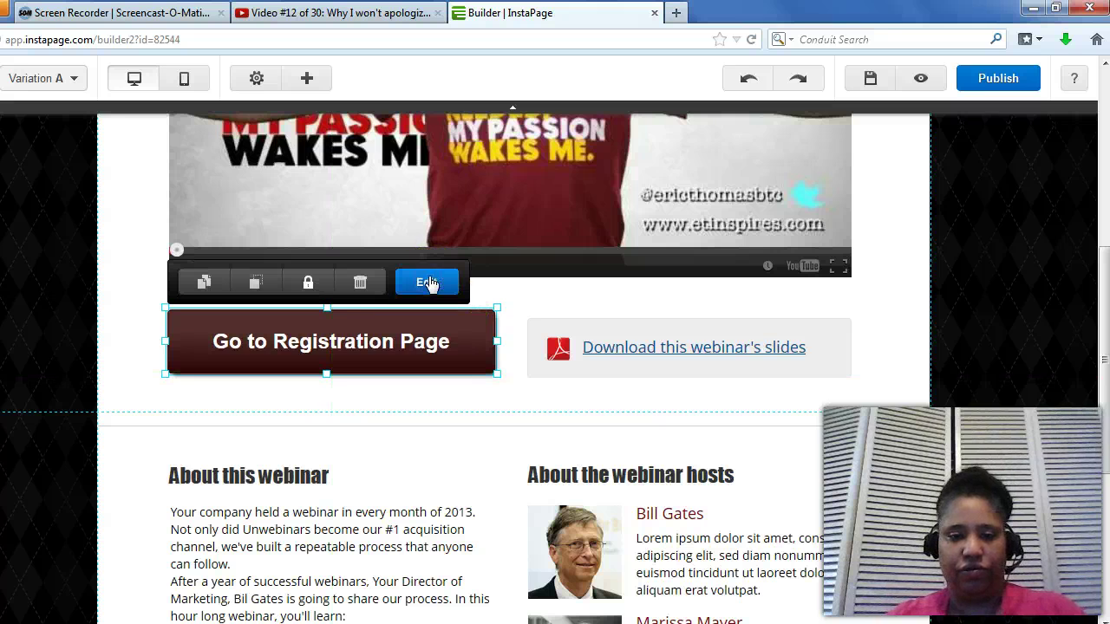
pyautogui.click(741, 352)
pyautogui.click(855, 317)
pyautogui.click(857, 320)
pyautogui.click(684, 354)
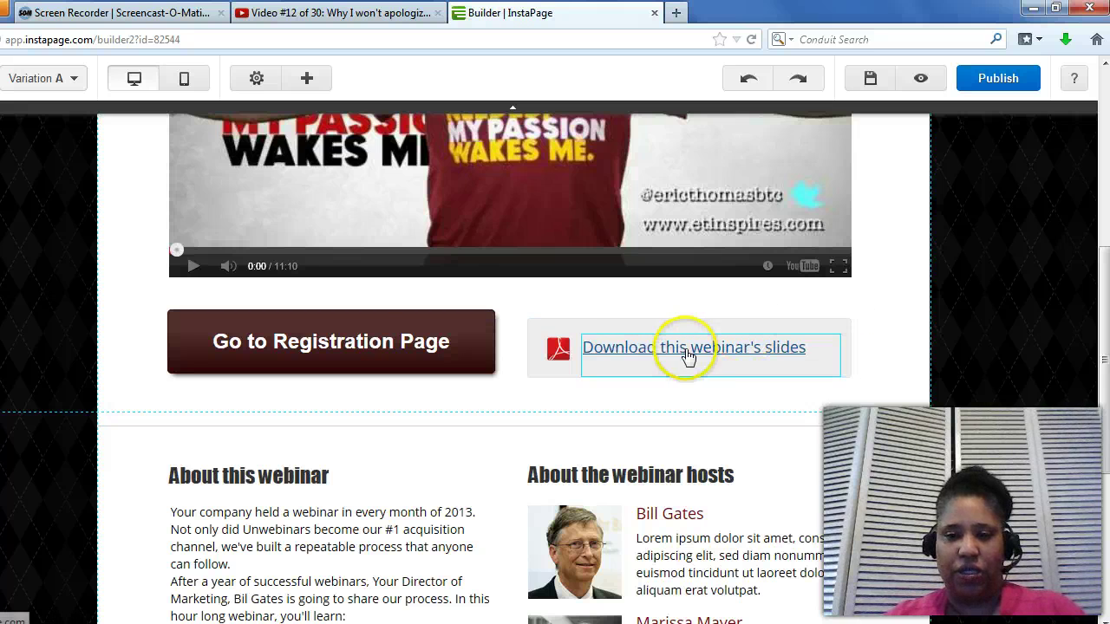
pyautogui.click(828, 317)
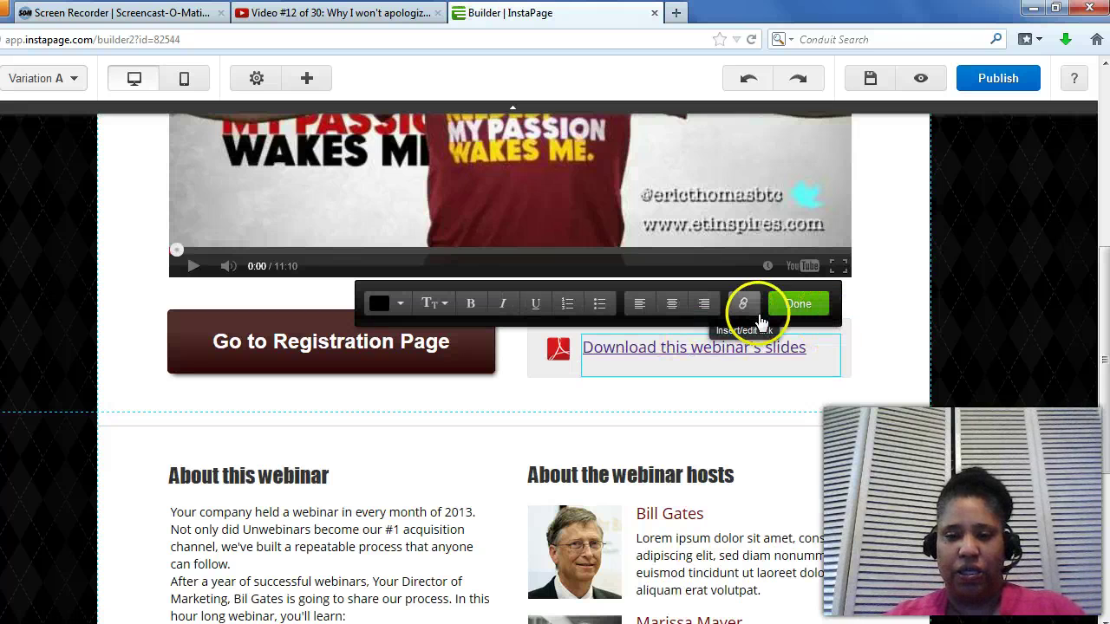
pyautogui.click(799, 311)
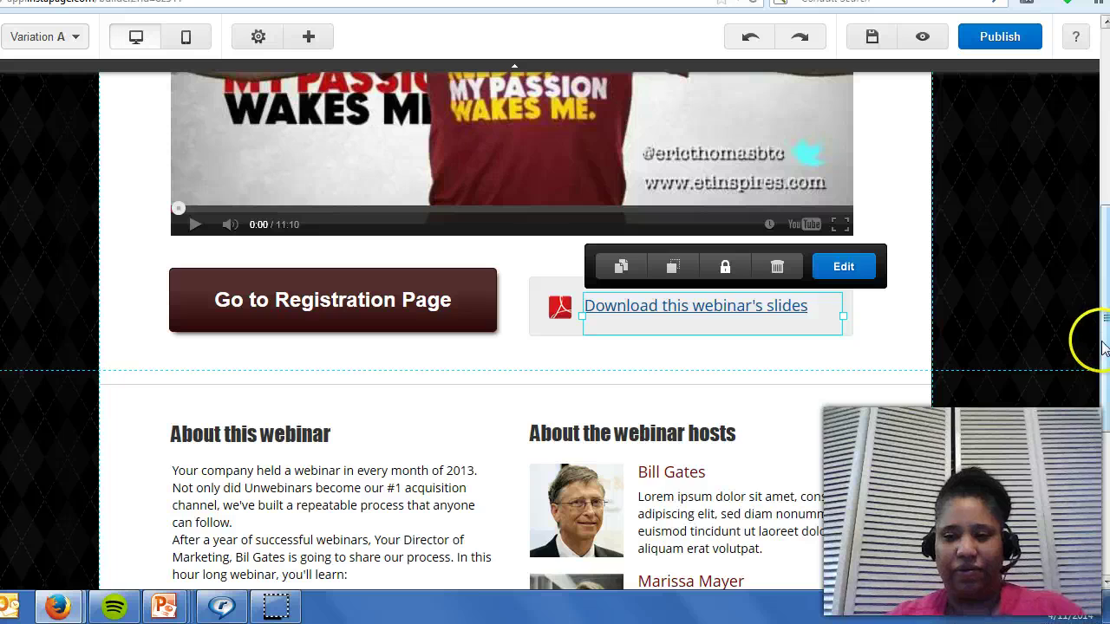
pyautogui.moveTo(1103, 381); pyautogui.dragTo(1104, 481)
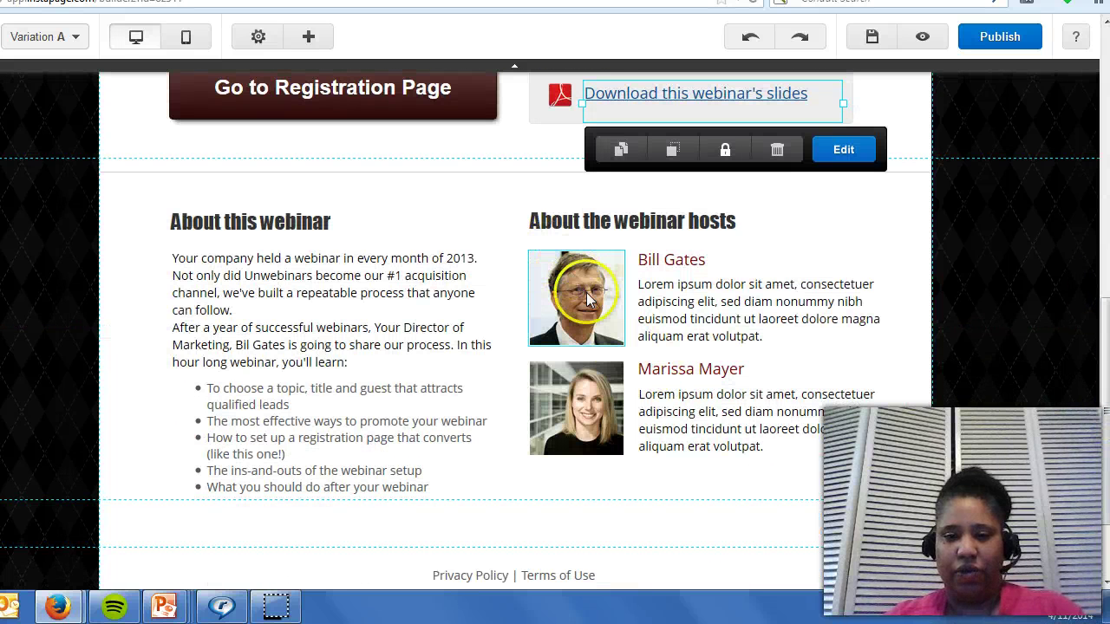
pyautogui.click(587, 296)
pyautogui.click(803, 227)
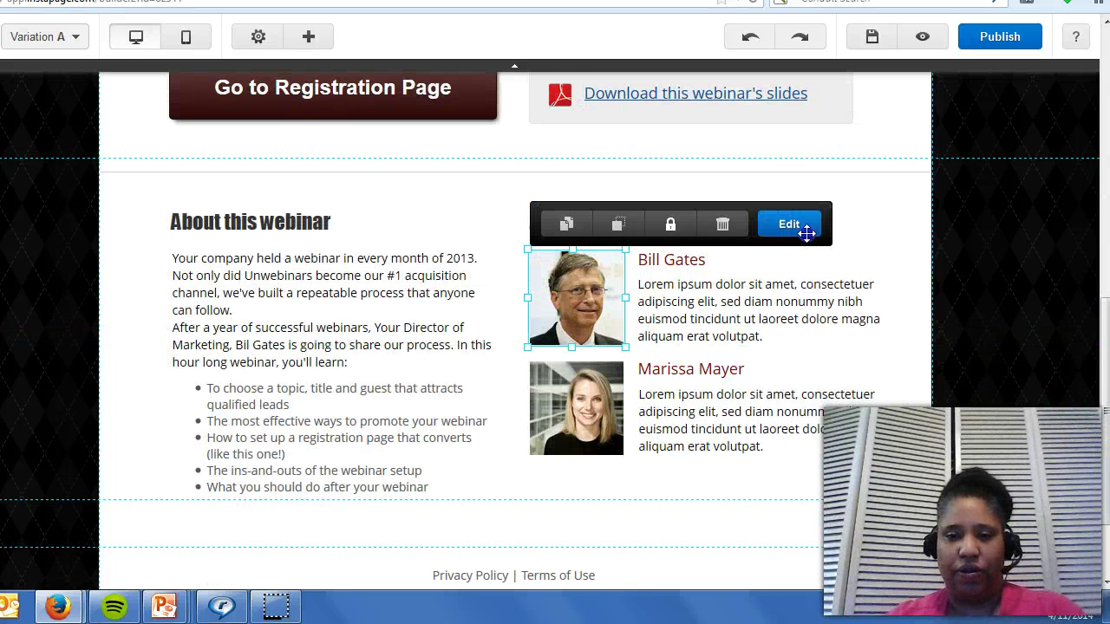
pyautogui.click(791, 221)
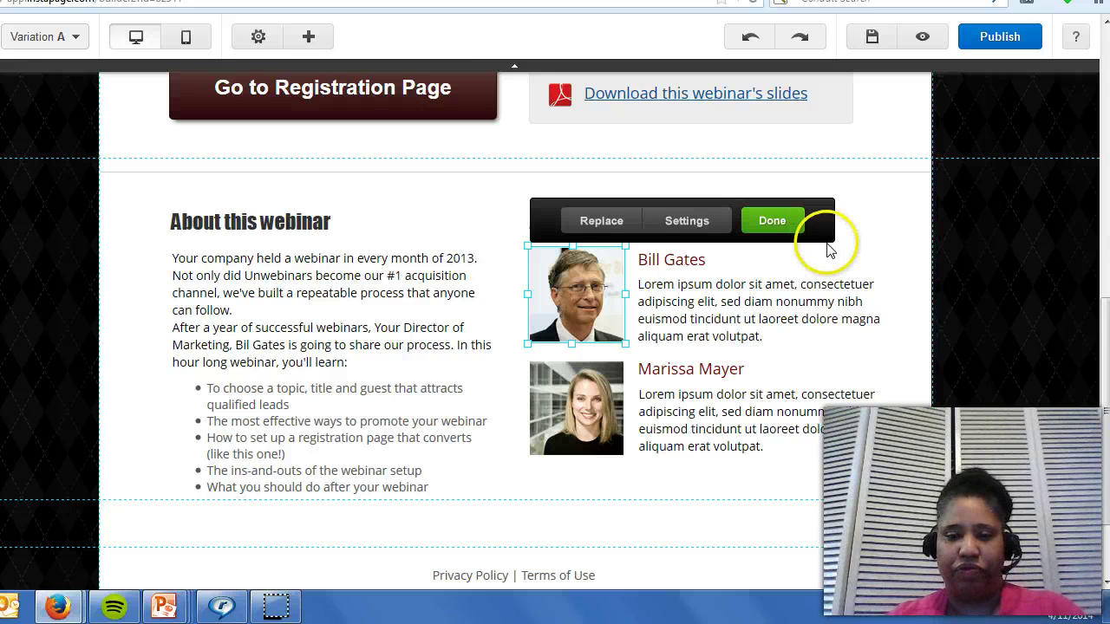
pyautogui.click(583, 222)
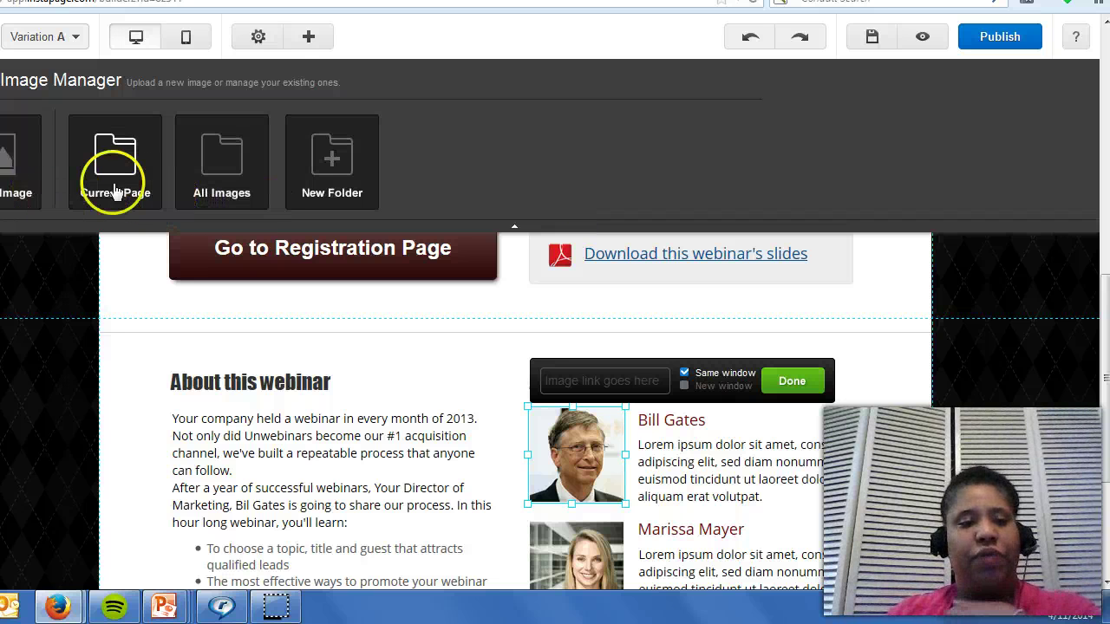
pyautogui.click(789, 381)
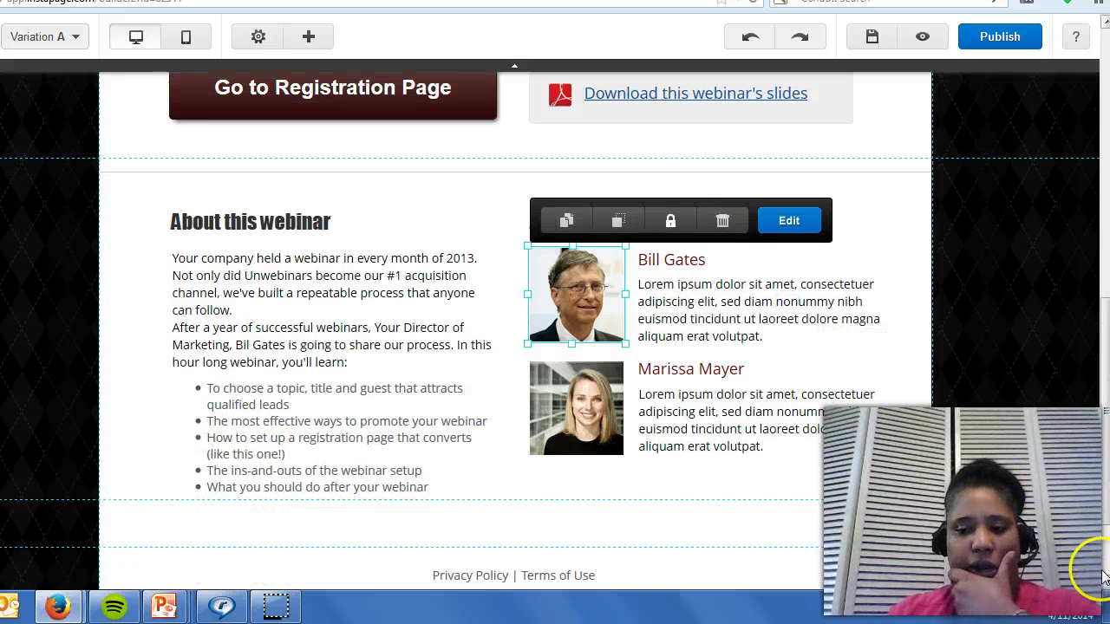
pyautogui.click(1099, 570)
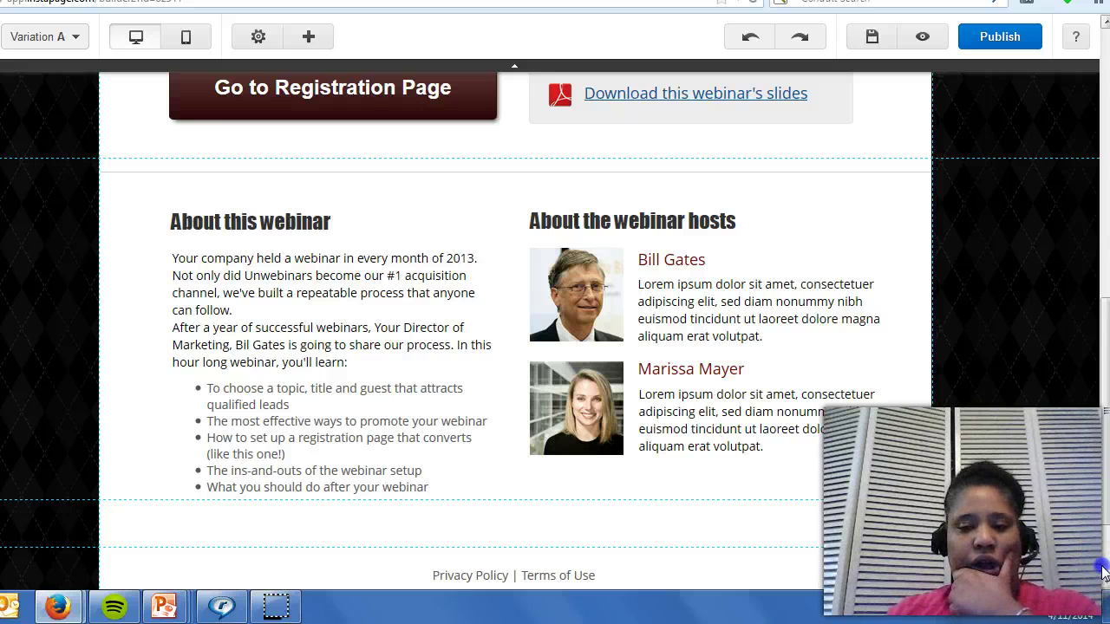
pyautogui.scroll(-3, 1103, 570)
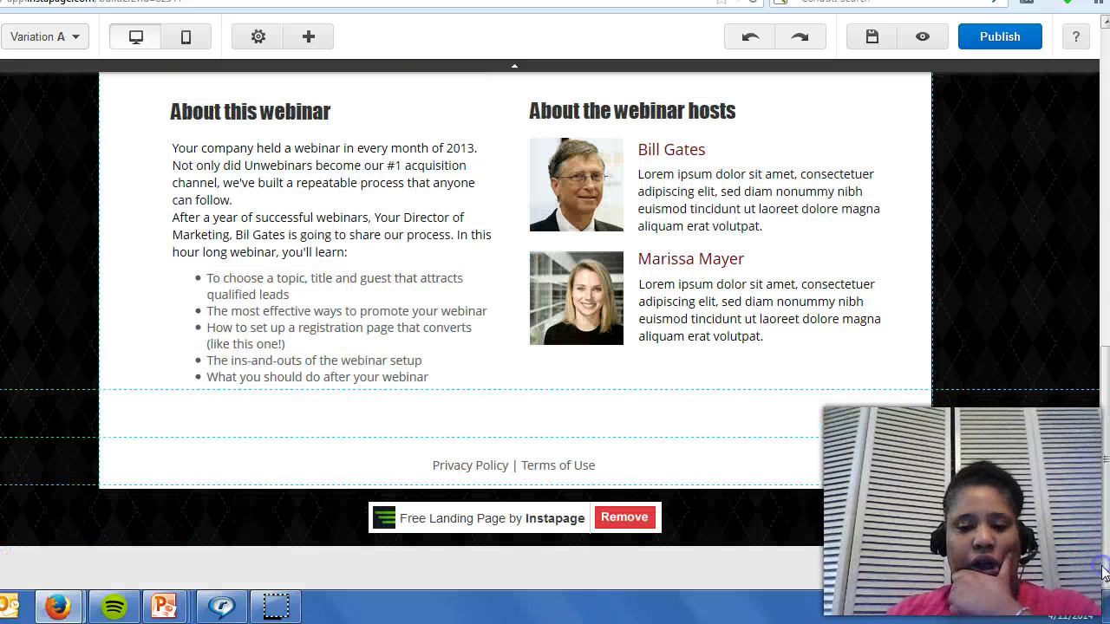
# Remove the Instapage branding badge, save the page, and preview it as visitors see it
pyautogui.click(418, 545)
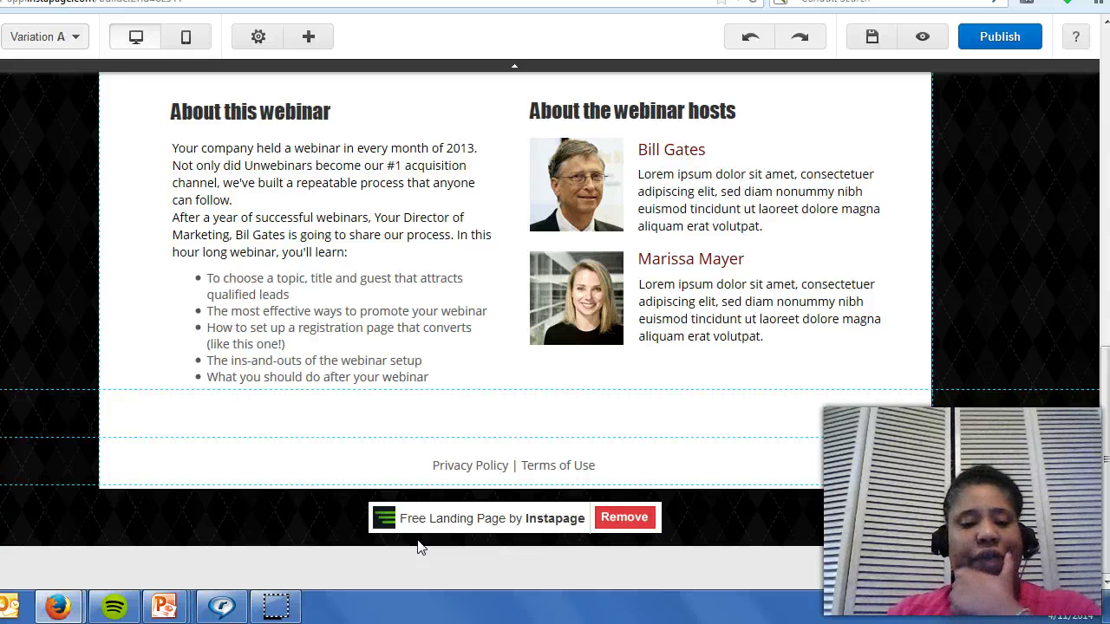
pyautogui.click(568, 534)
pyautogui.click(623, 528)
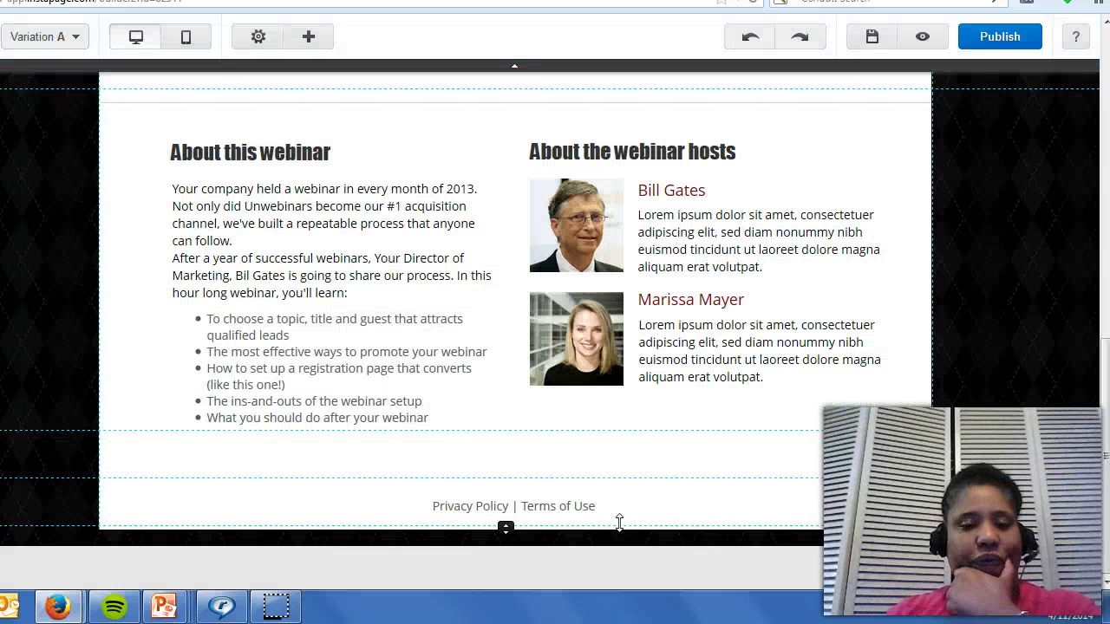
pyautogui.click(711, 496)
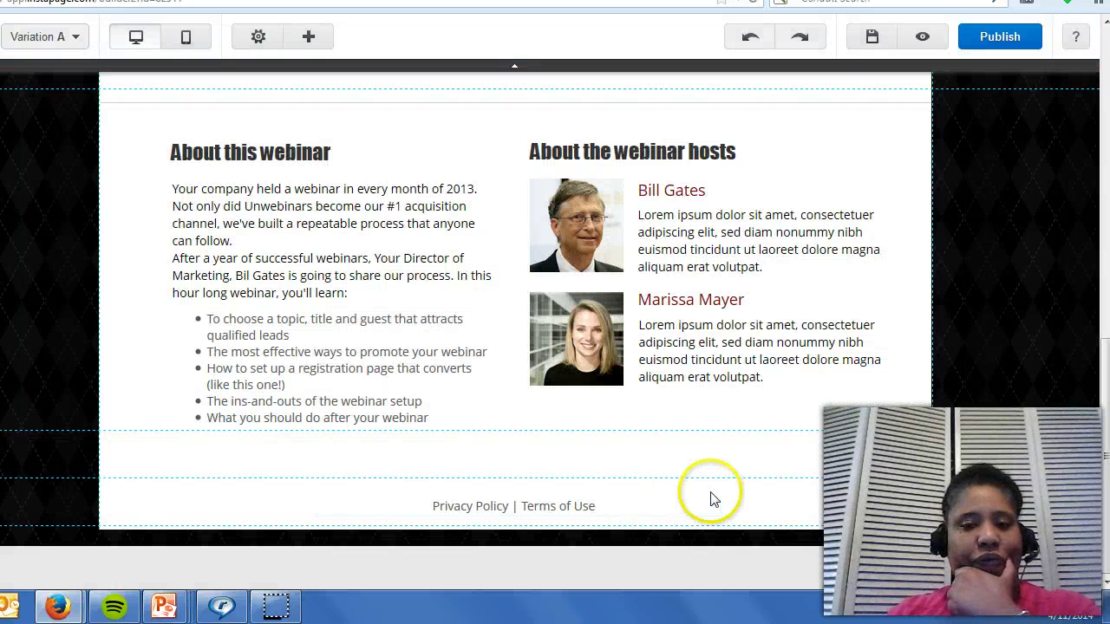
pyautogui.click(969, 206)
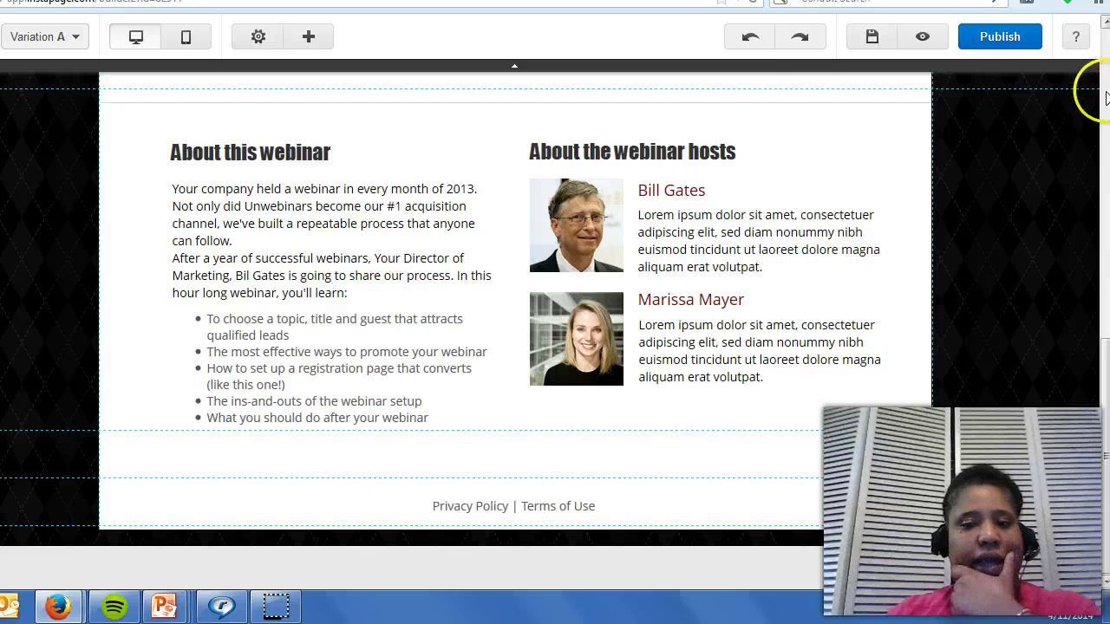
pyautogui.click(872, 36)
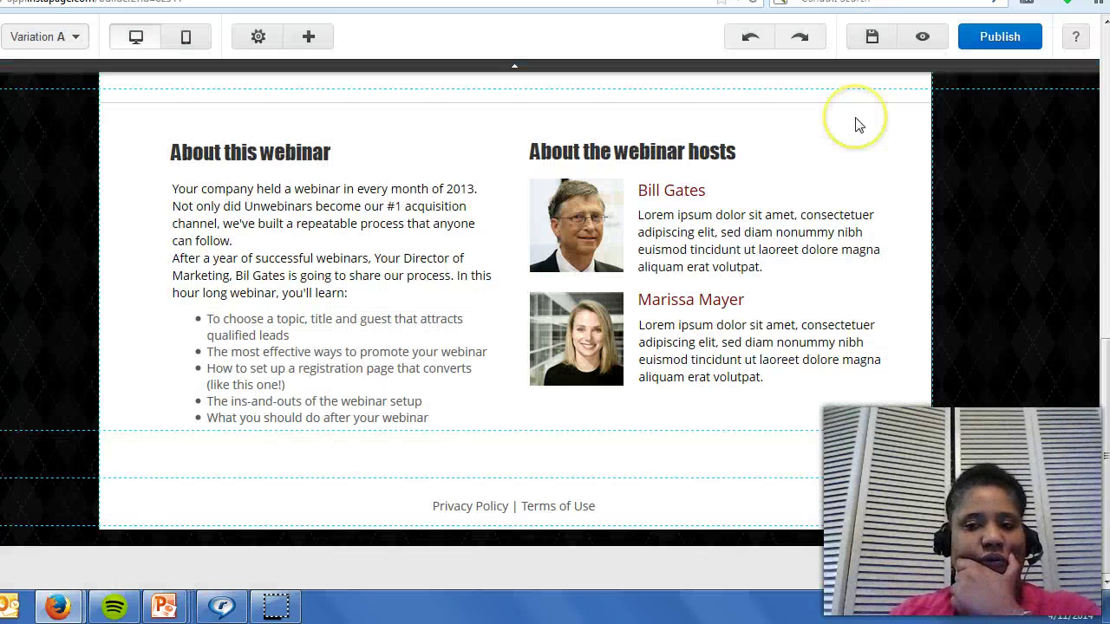
pyautogui.click(937, 37)
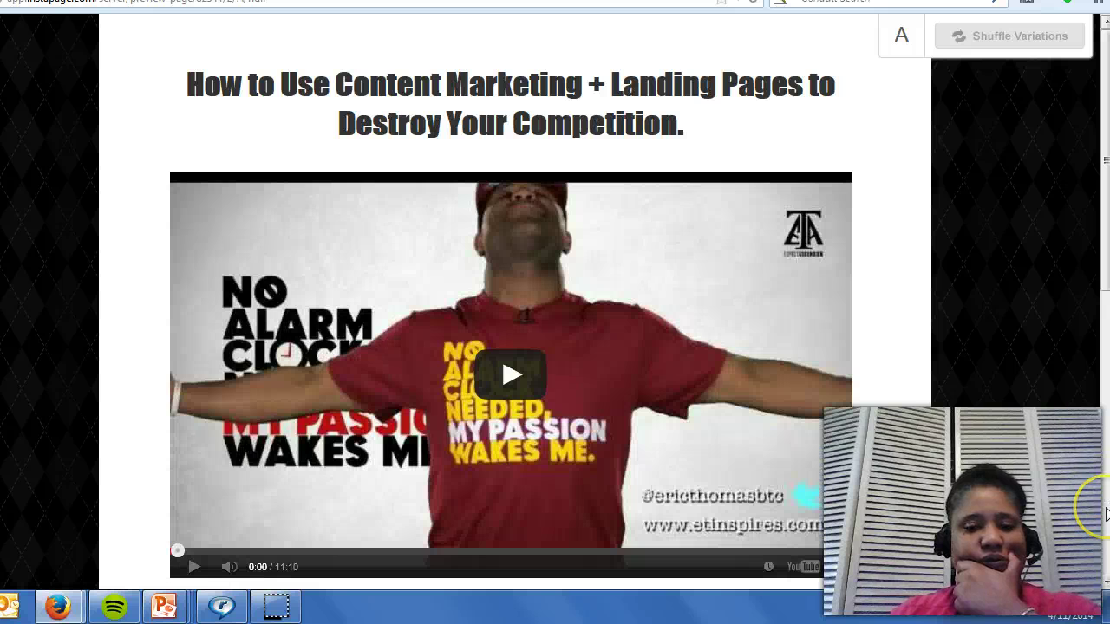
pyautogui.click(1106, 511)
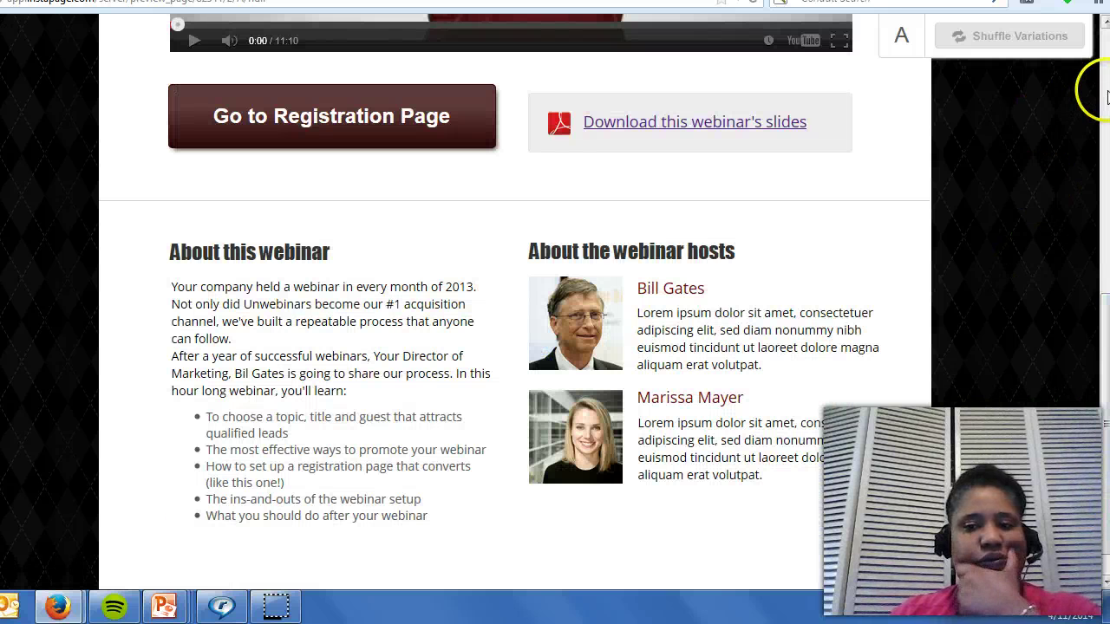
pyautogui.click(1105, 87)
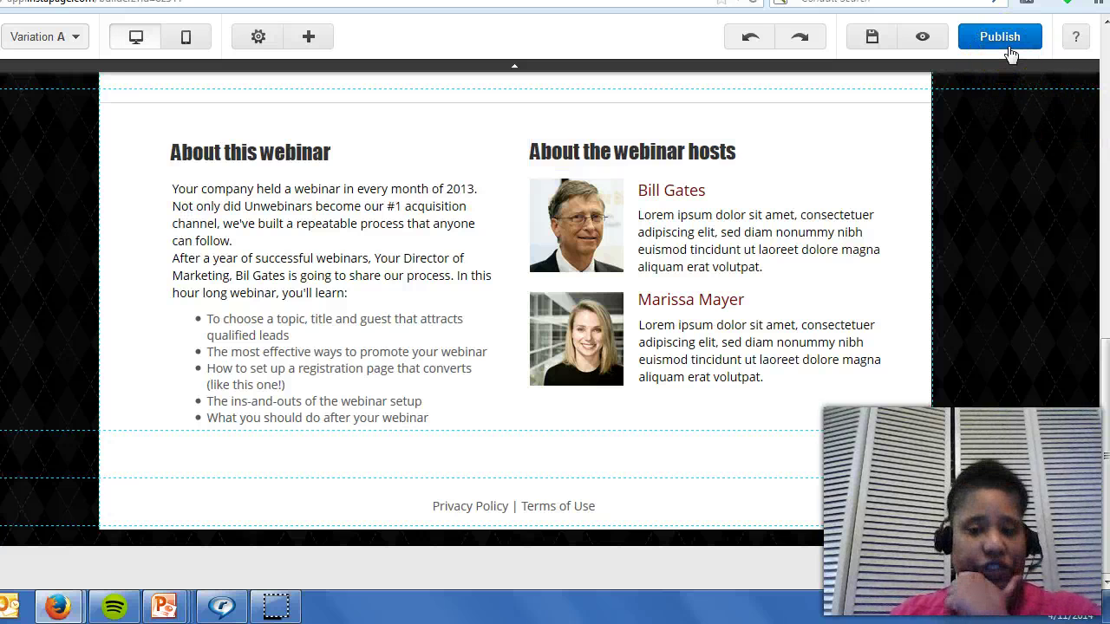
pyautogui.click(1105, 47)
pyautogui.click(1105, 47)
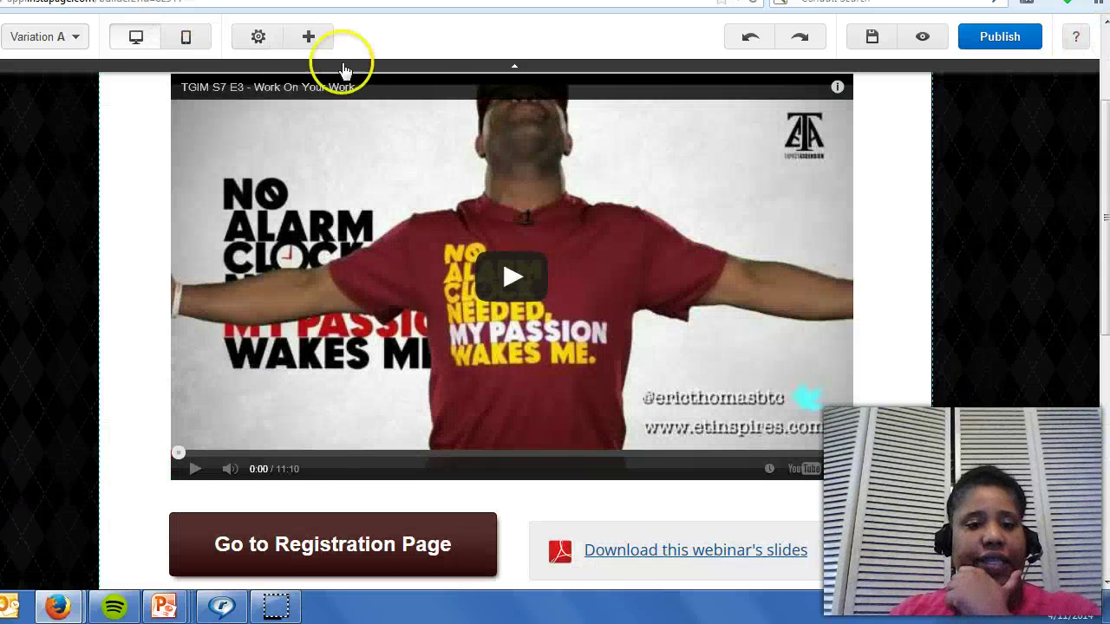
pyautogui.click(314, 39)
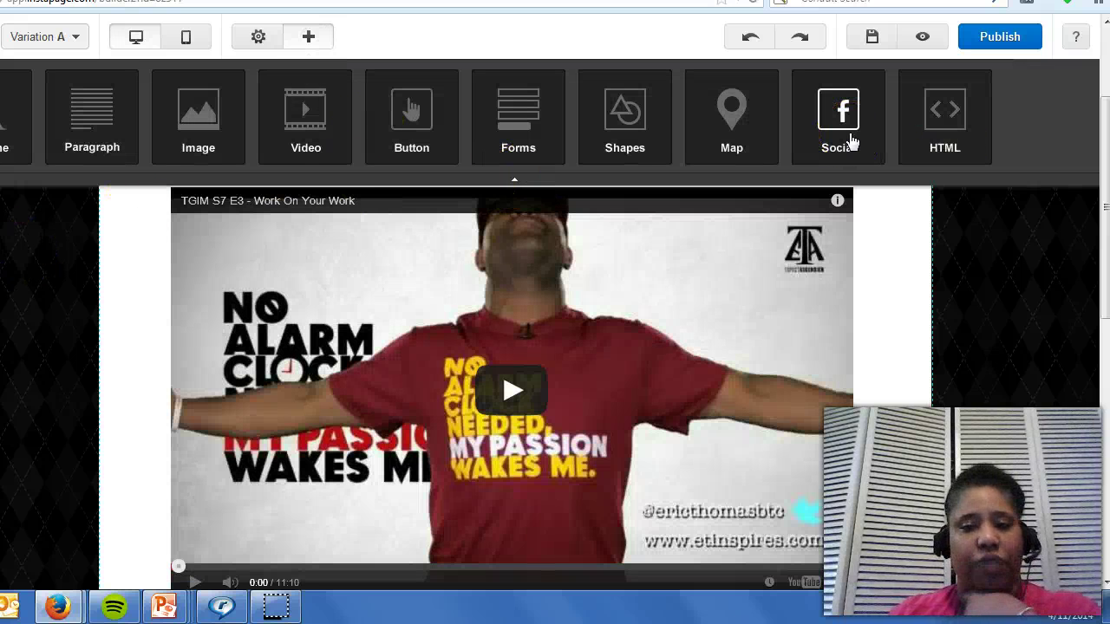
pyautogui.click(731, 149)
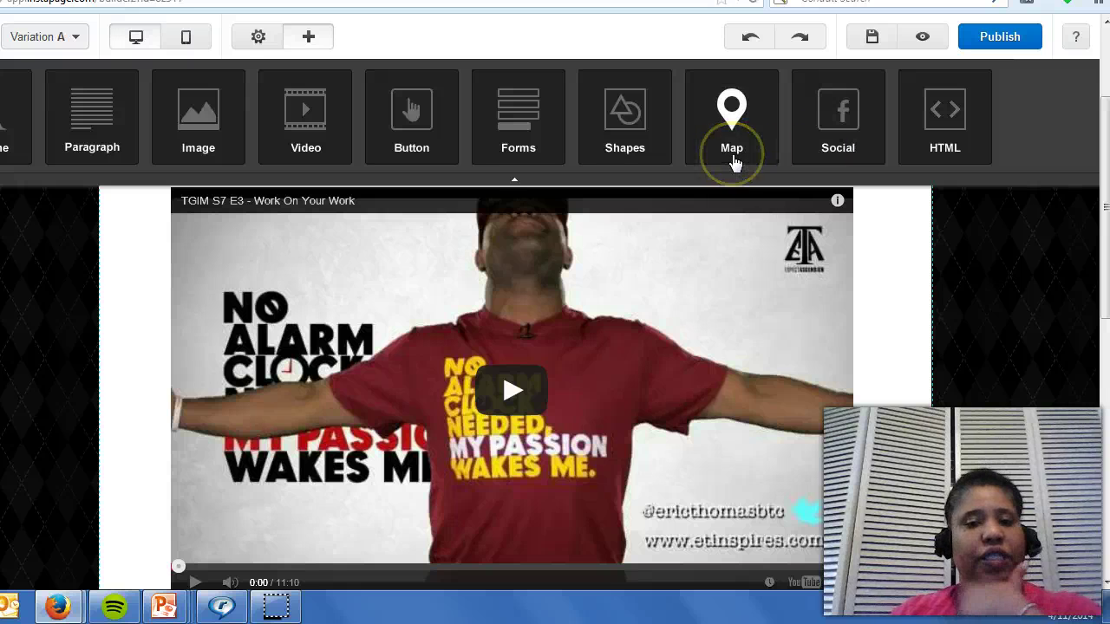
pyautogui.click(720, 156)
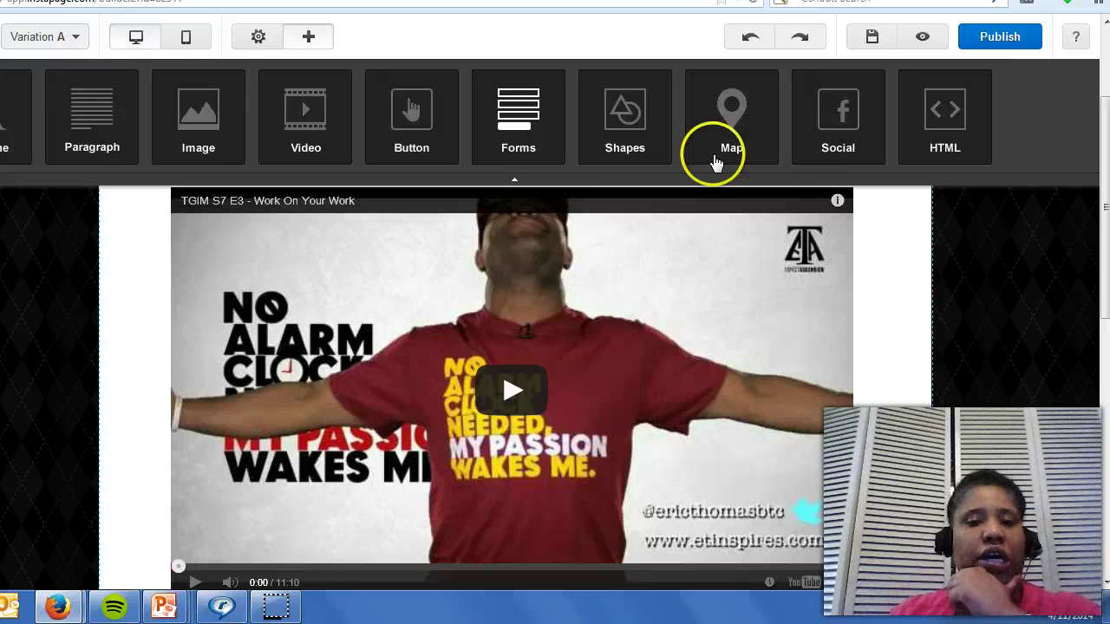
pyautogui.click(519, 132)
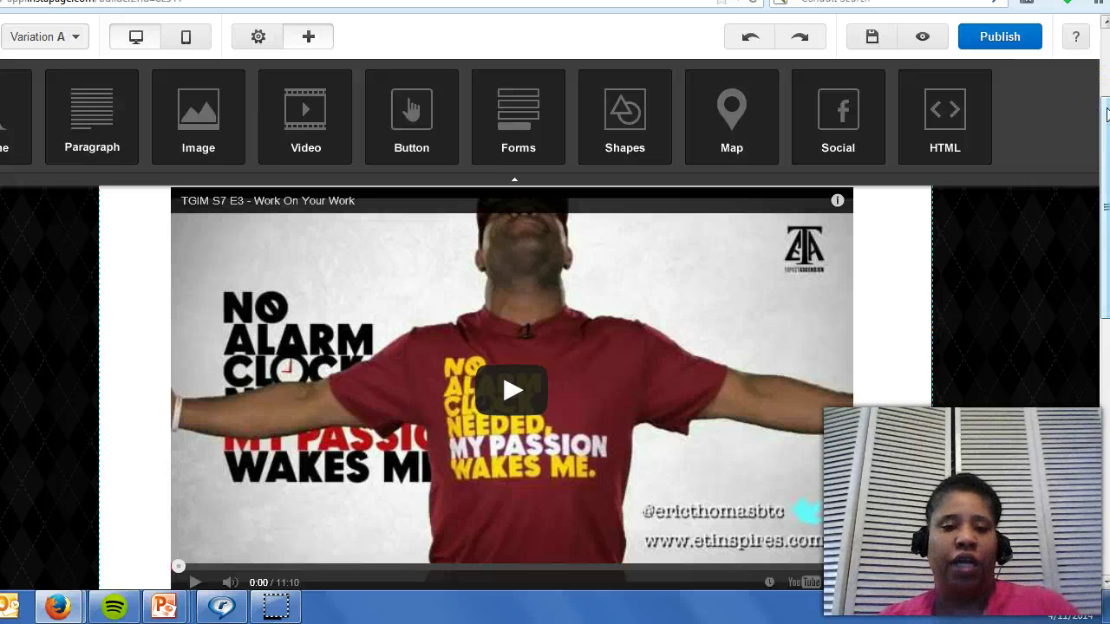
pyautogui.click(633, 206)
pyautogui.click(515, 126)
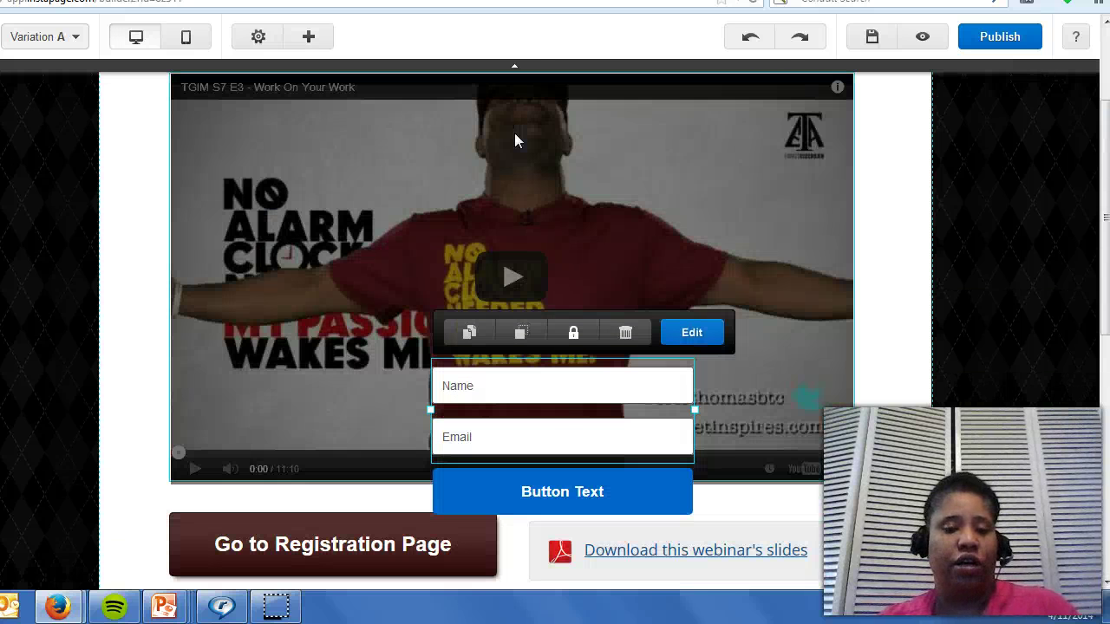
pyautogui.click(700, 333)
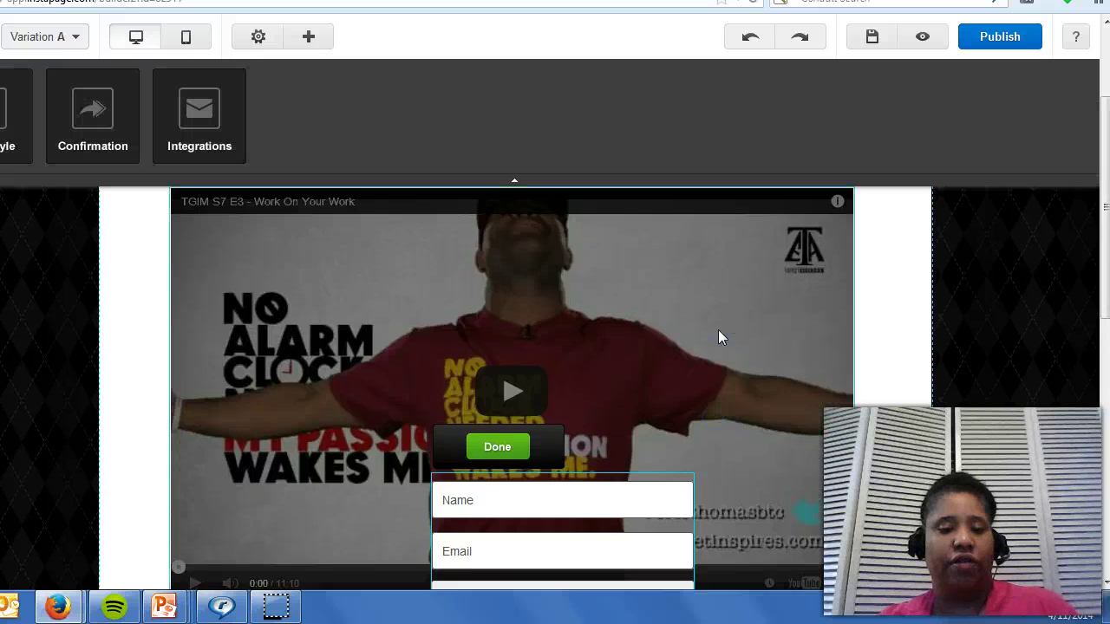
pyautogui.click(355, 255)
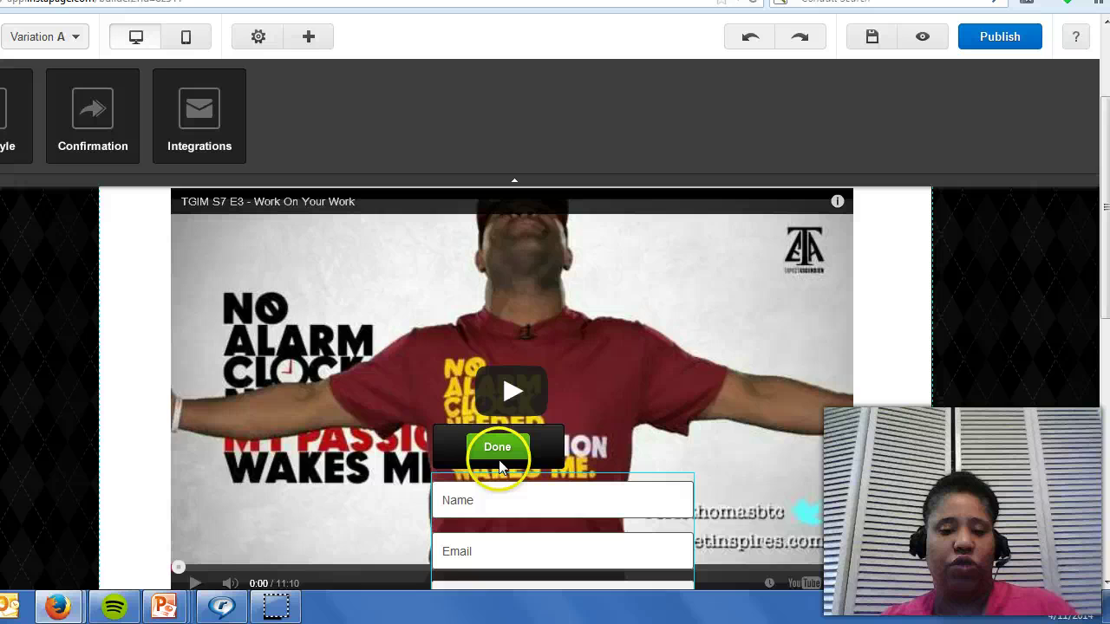
pyautogui.click(499, 460)
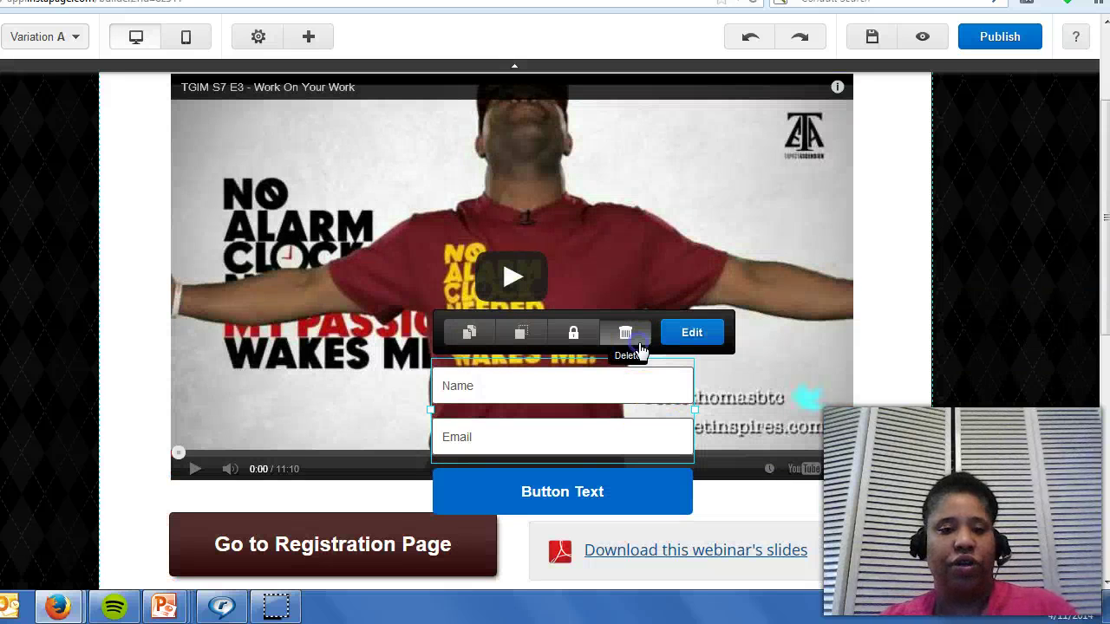
pyautogui.click(626, 332)
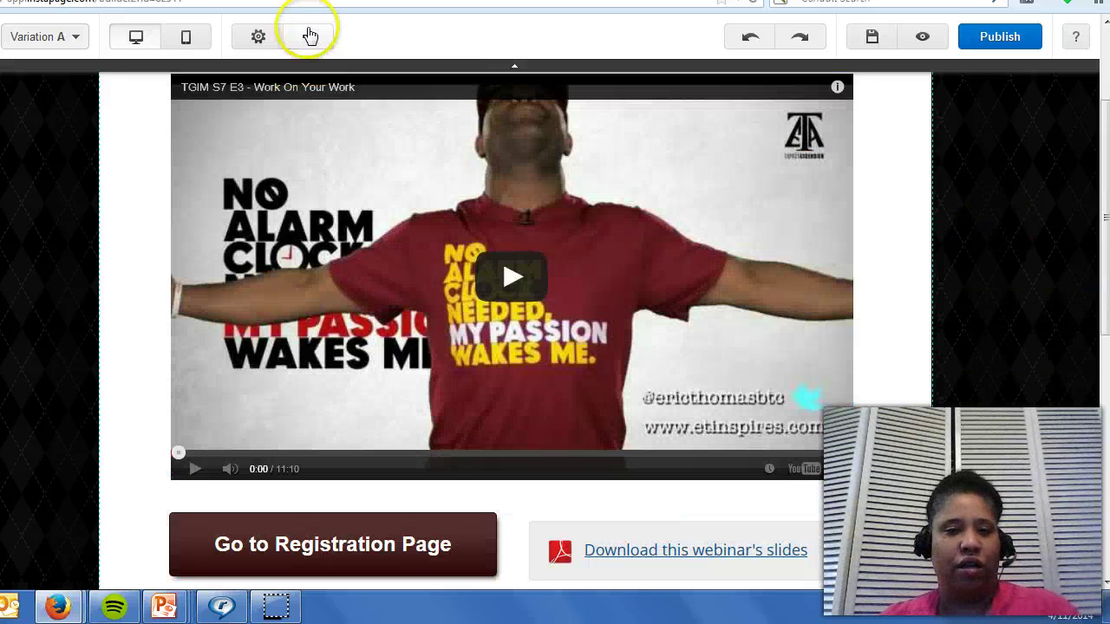
pyautogui.click(309, 36)
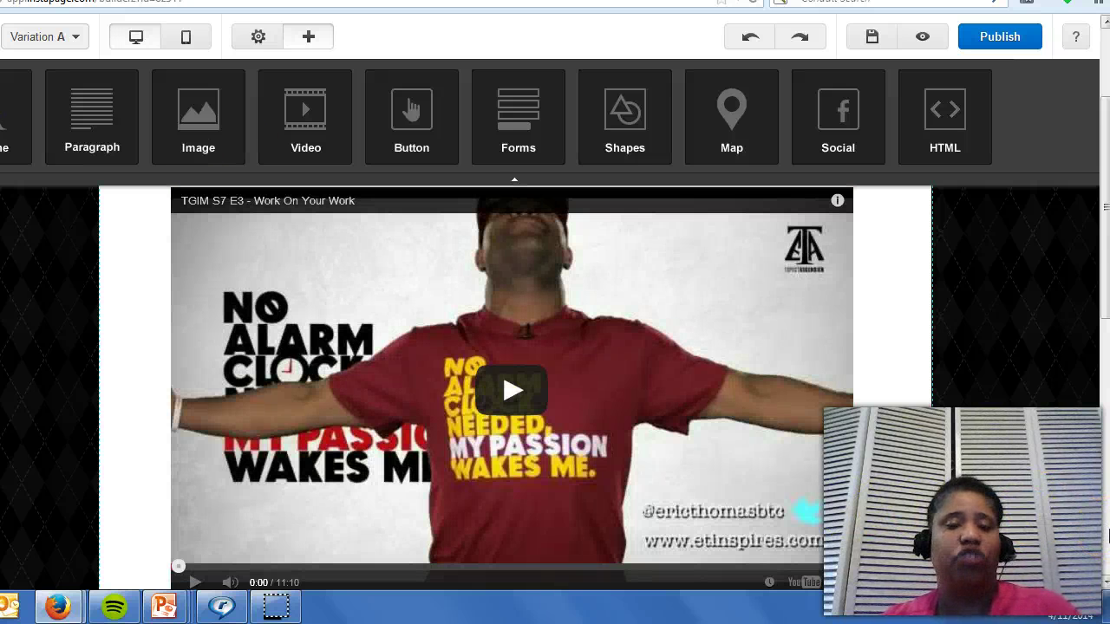
# Open the Elements panel and scroll down to the host bio and Privacy Policy footer
pyautogui.click(1105, 535)
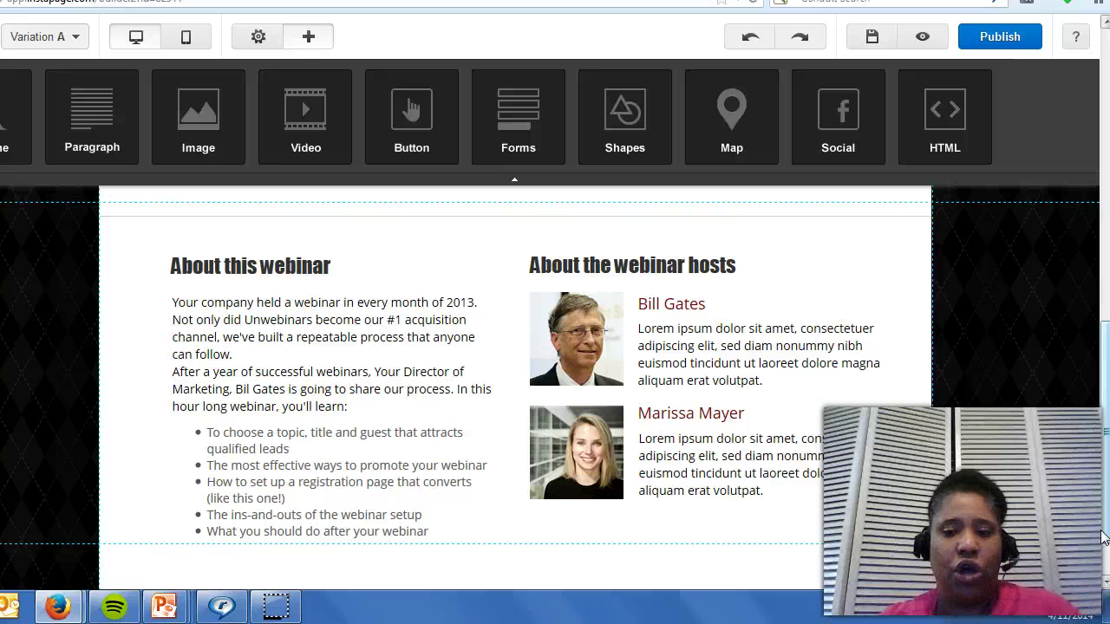
pyautogui.scroll(-2, 1104, 546)
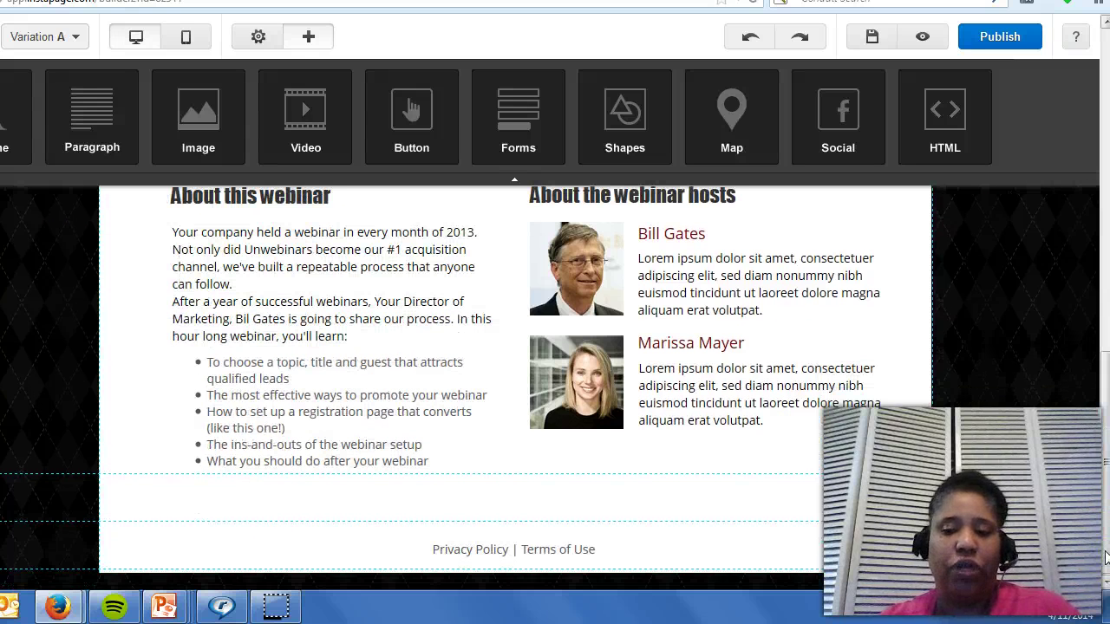